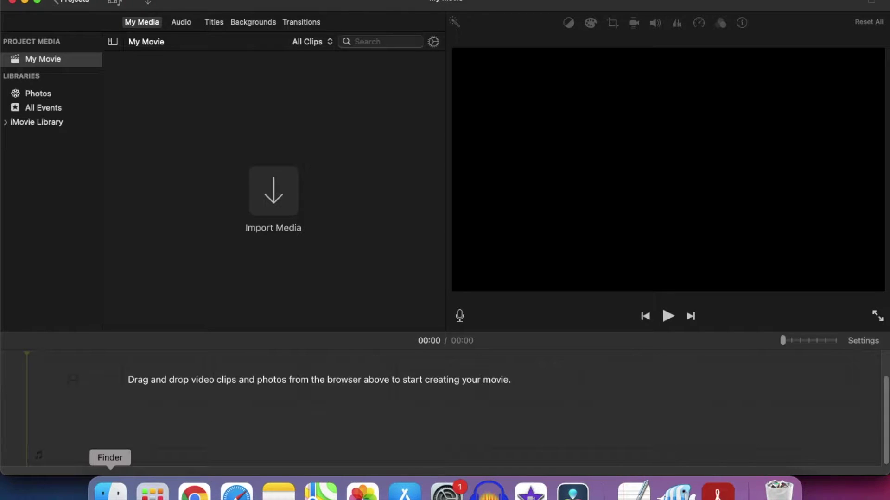
# Open a Finder window showing the Downloads folder over the empty My Movie project.
pyautogui.click(110, 492)
# Import be-thou-a-bright-flame-draft-3.wav into My Movie's media and onto the timeline, then bring up the score PDF.
pyautogui.moveTo(314, 34); pyautogui.dragTo(548, 52)
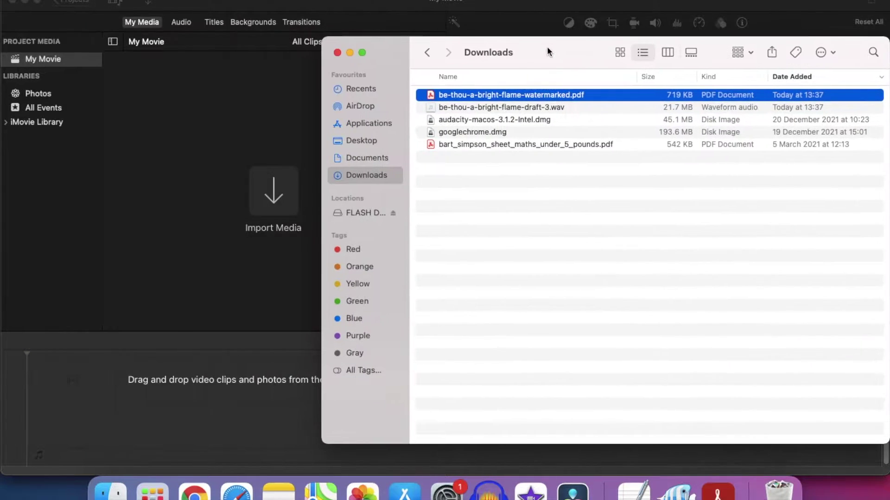
pyautogui.click(531, 107)
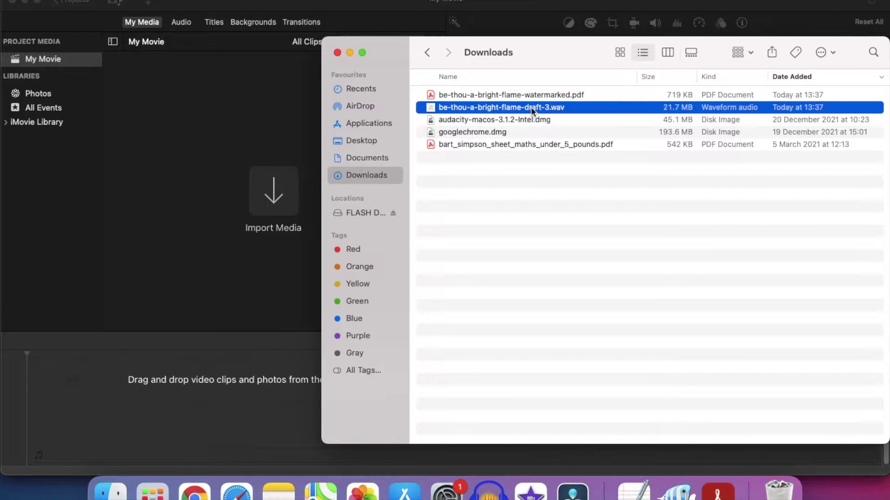
pyautogui.moveTo(523, 108); pyautogui.dragTo(185, 171)
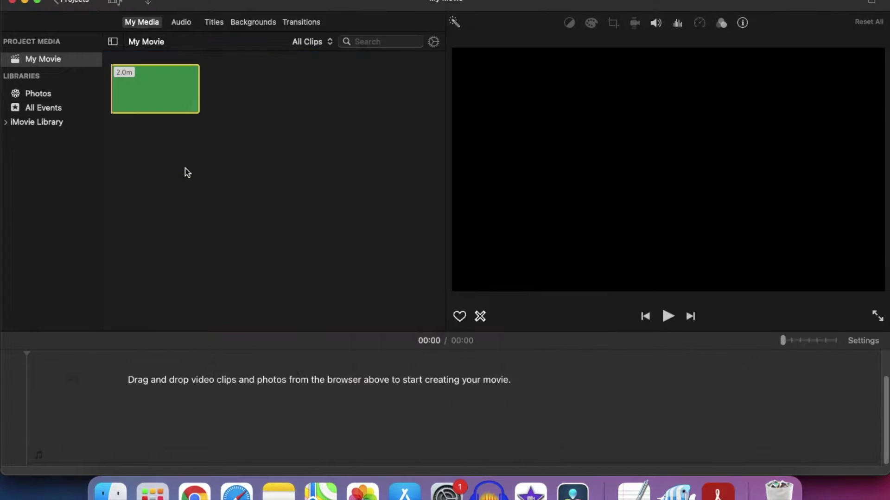
pyautogui.moveTo(176, 90); pyautogui.dragTo(35, 435)
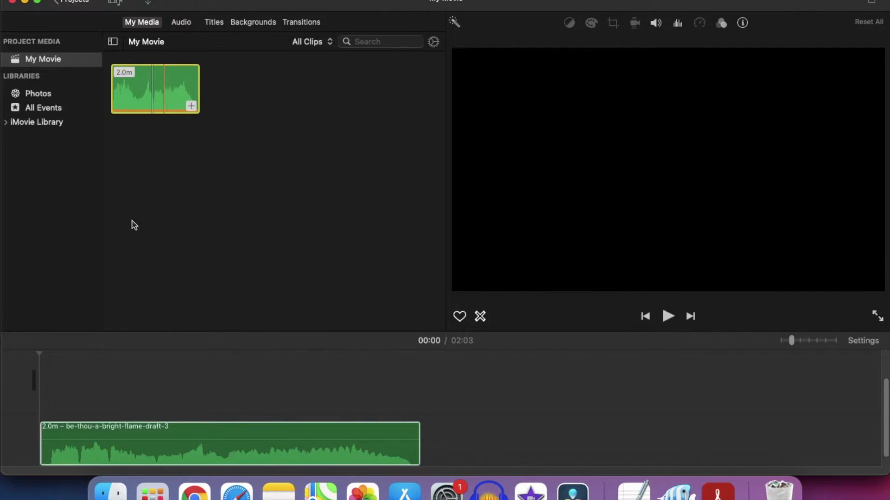
pyautogui.click(718, 491)
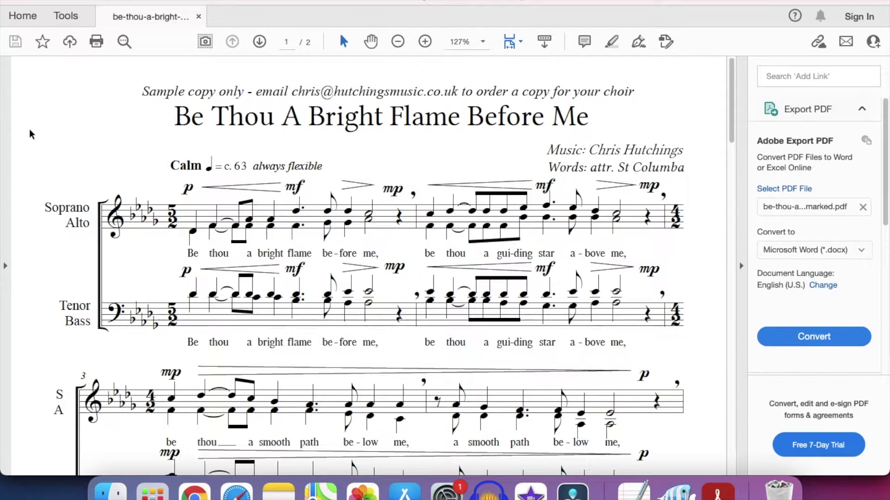
# Screenshot the score title and first Soprano/Alto and Tenor/Bass system, and carry it to Seashore's blank canvas.
pyautogui.press('super+shift+4')
pyautogui.moveTo(36, 102); pyautogui.dragTo(702, 357)
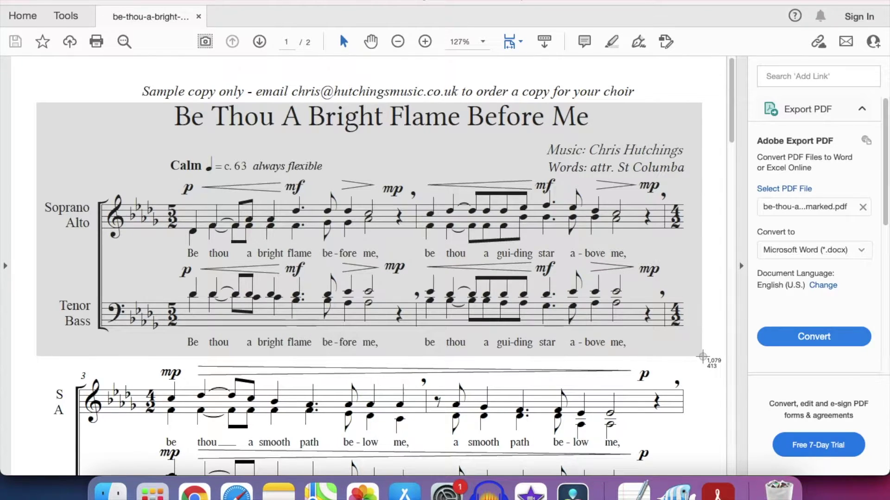
pyautogui.moveTo(703, 357); pyautogui.dragTo(702, 357)
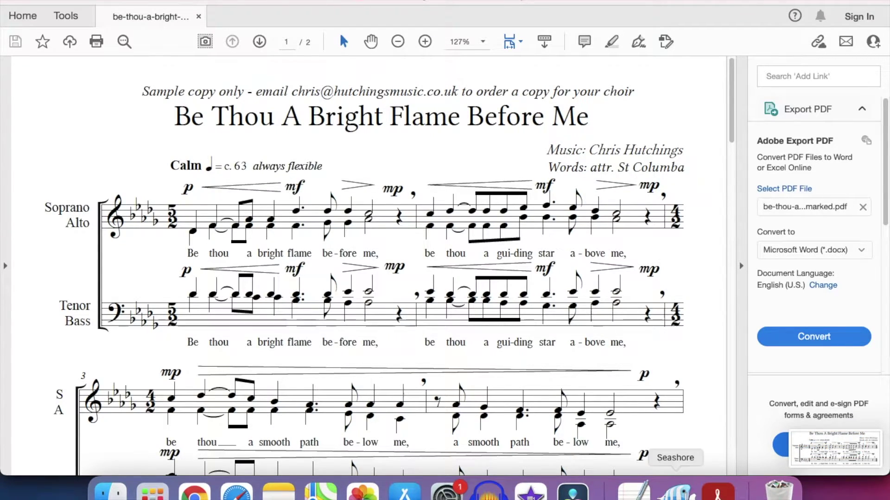
pyautogui.click(677, 489)
pyautogui.moveTo(808, 443); pyautogui.dragTo(305, 184)
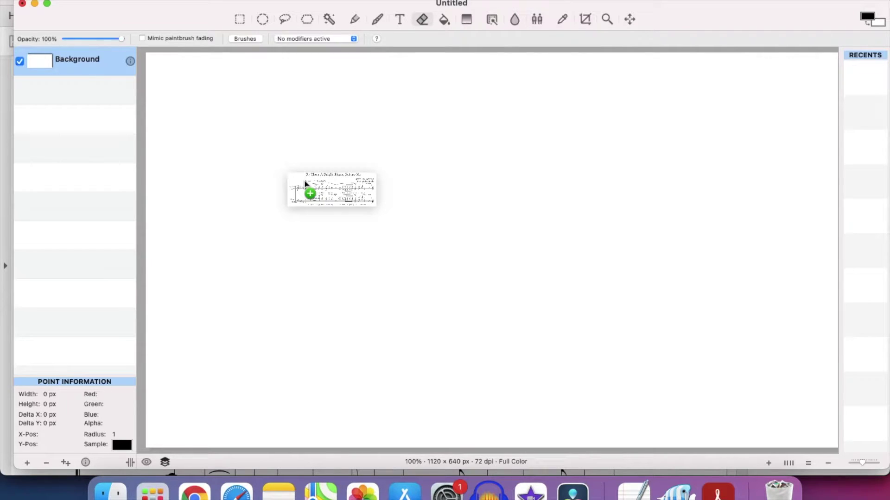
# Drop the first-system screenshot onto the white canvas, capture the framed canvas, and add it to iMovie's media.
pyautogui.moveTo(305, 183); pyautogui.dragTo(304, 185)
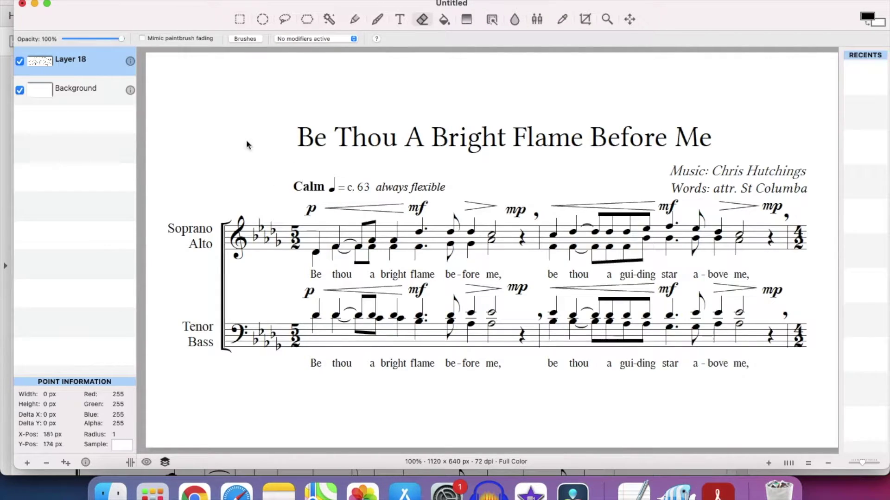
pyautogui.press('shift')
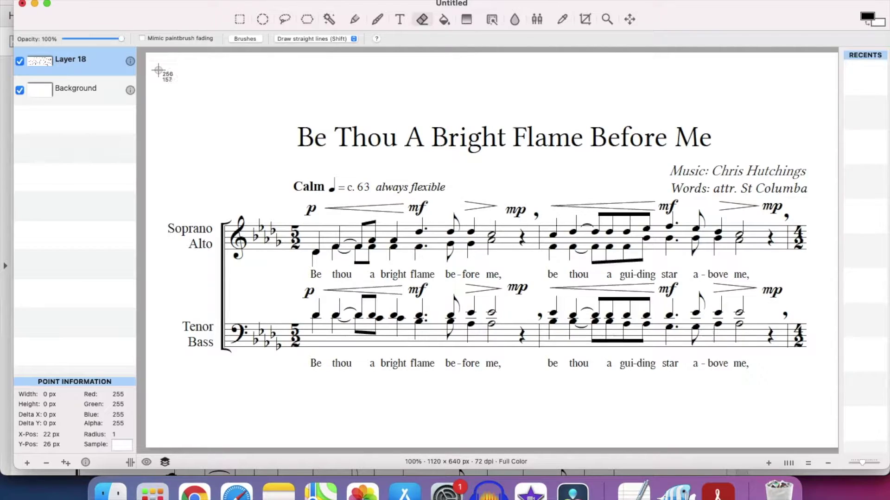
pyautogui.moveTo(159, 74); pyautogui.dragTo(826, 419)
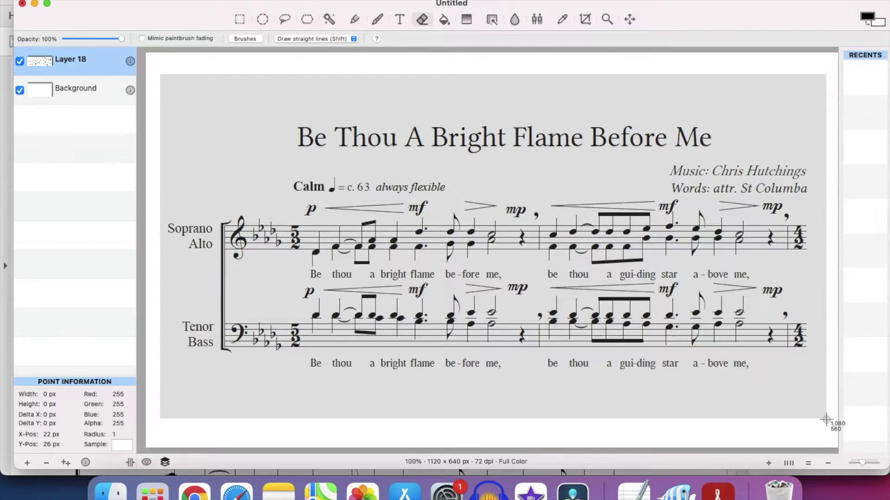
pyautogui.moveTo(826, 420); pyautogui.dragTo(246, 98)
pyautogui.click(531, 489)
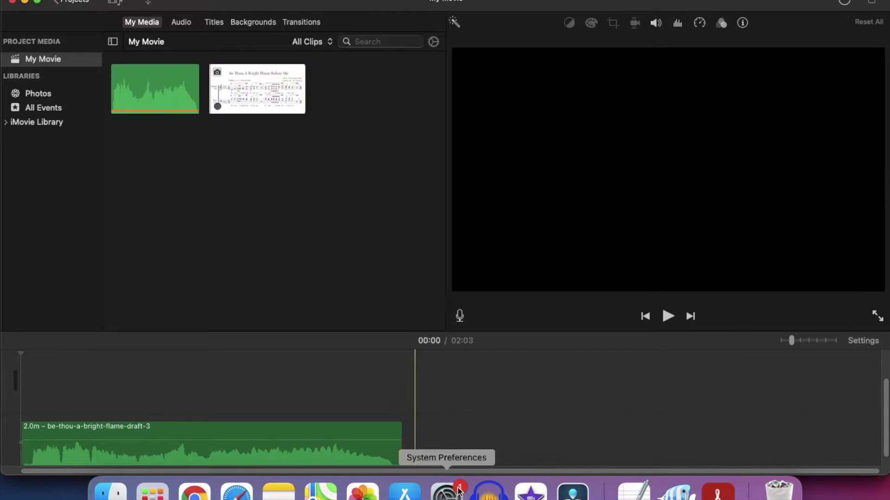
pyautogui.click(717, 490)
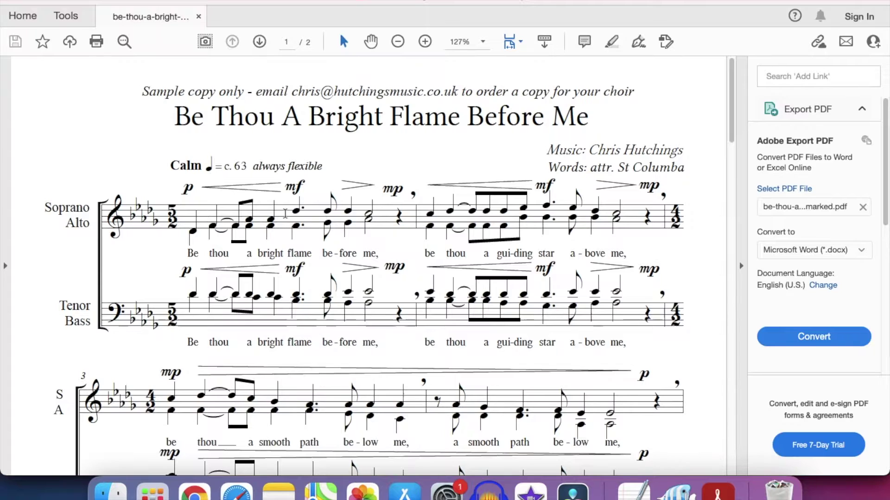
# Scroll to the measures 3–4 system, screenshot it, and drop it onto the Seashore canvas.
pyautogui.scroll(-5, 285, 214)
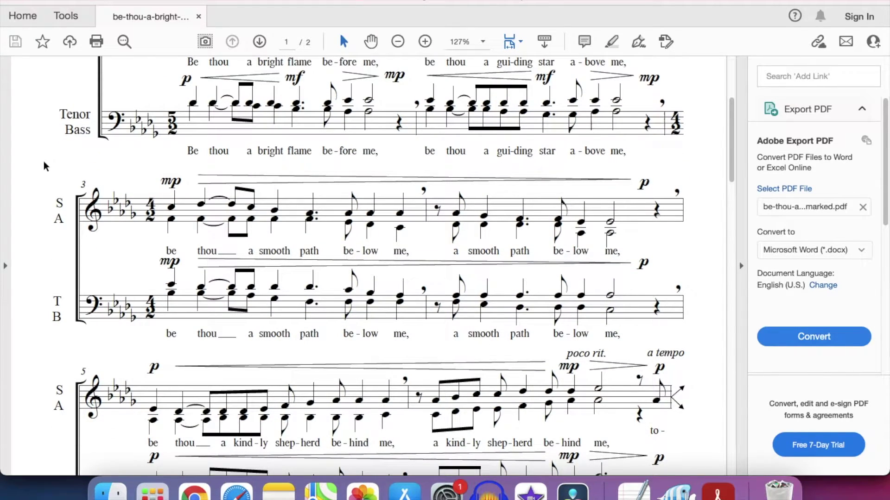
pyautogui.press('super+shift+4')
pyautogui.moveTo(37, 163); pyautogui.dragTo(711, 344)
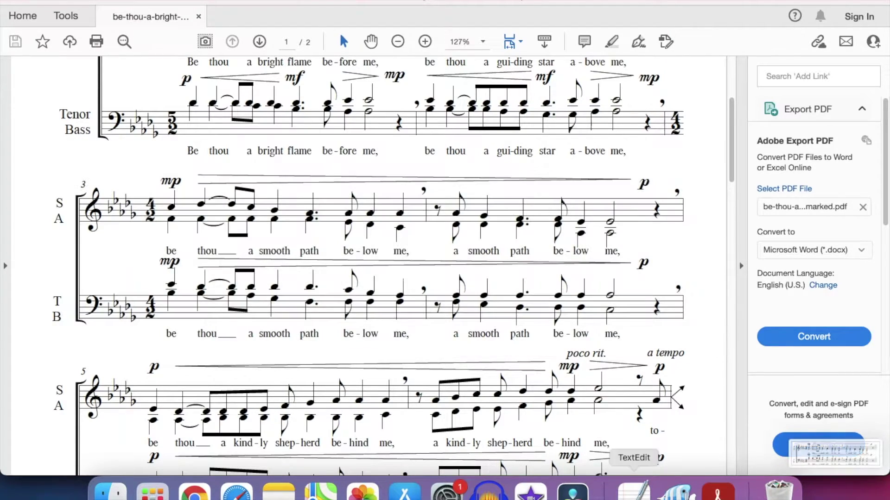
pyautogui.click(678, 491)
pyautogui.moveTo(846, 462); pyautogui.dragTo(367, 179)
# Delete the old first-system layer, keeping the new measures 3–4 layer selected.
pyautogui.rightClick(64, 90)
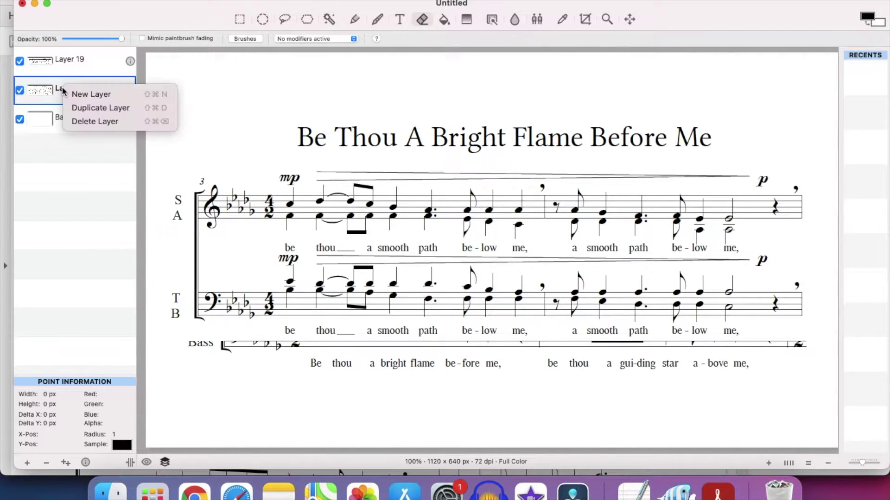
pyautogui.click(87, 122)
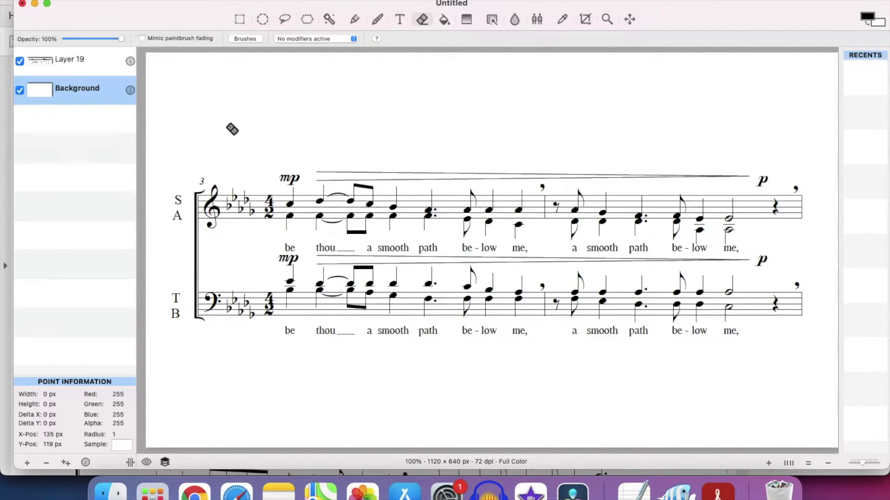
pyautogui.click(120, 63)
# Capture the framed measures 3–4 canvas and add that still to iMovie's media.
pyautogui.press('shift')
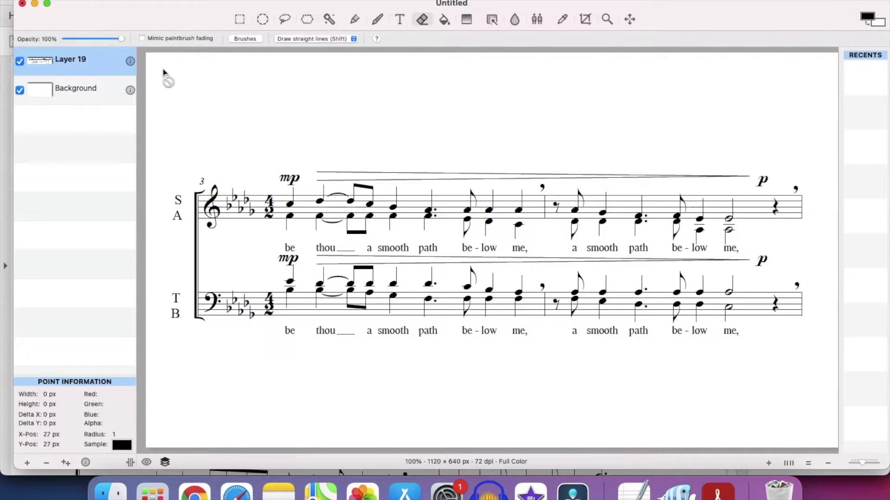
pyautogui.moveTo(158, 73); pyautogui.dragTo(825, 418)
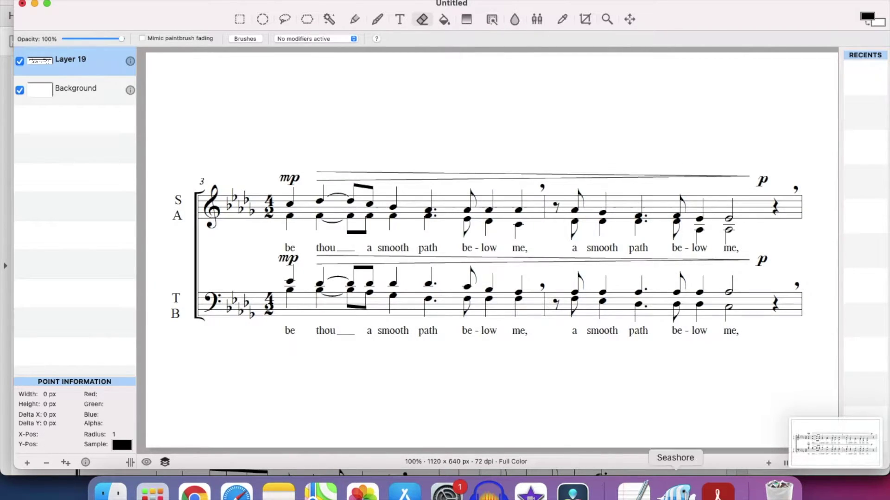
pyautogui.click(530, 490)
pyautogui.moveTo(818, 441); pyautogui.dragTo(361, 97)
# Review the score PDF, then capture the Seashore canvas as another framed score still.
pyautogui.click(718, 492)
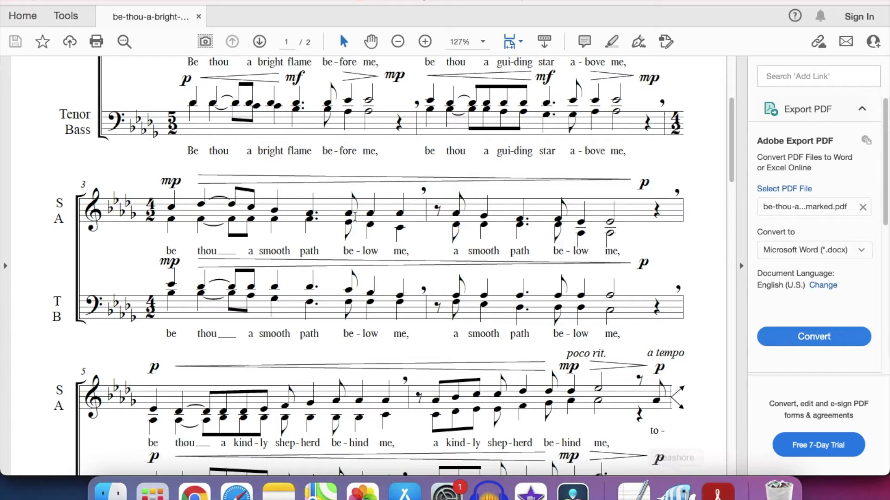
pyautogui.scroll(-5, 357, 217)
pyautogui.scroll(1, 357, 218)
pyautogui.scroll(-2, 358, 222)
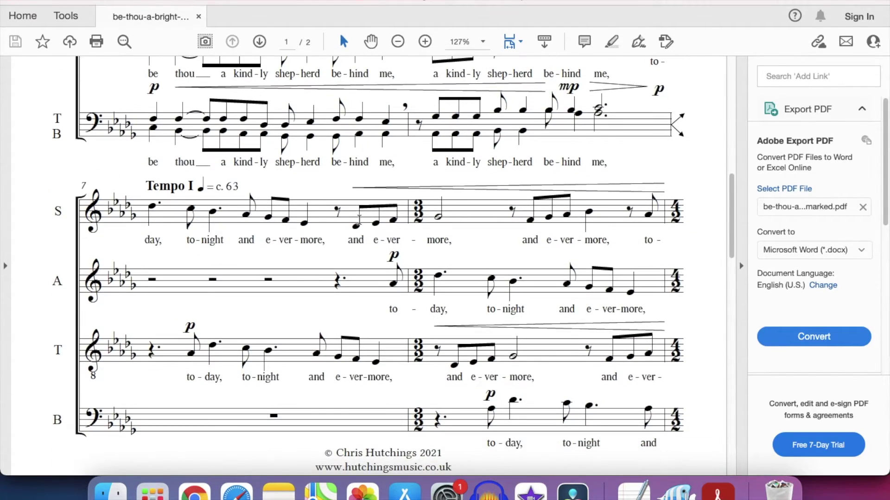
pyautogui.scroll(6, 358, 221)
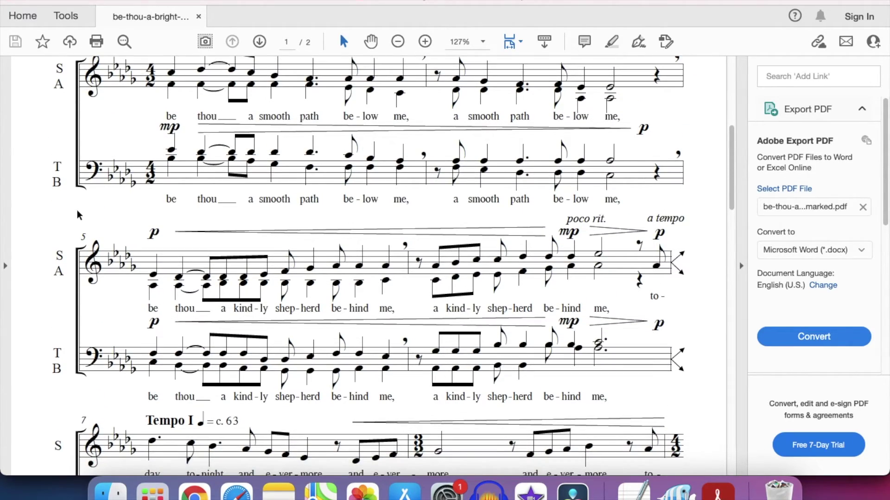
pyautogui.click(677, 493)
pyautogui.press('super+shift+4')
pyautogui.moveTo(164, 87); pyautogui.dragTo(829, 418)
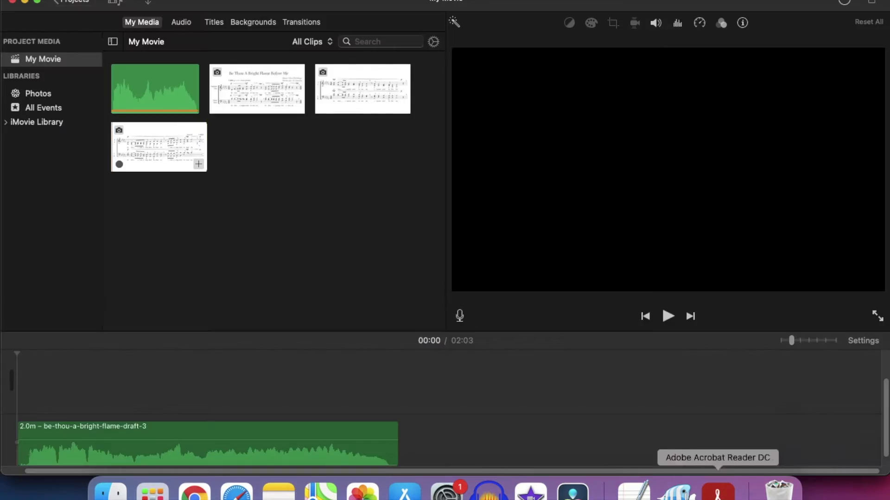
# Scroll to the next score system, capture it, and clear the media browser selection.
pyautogui.click(718, 492)
pyautogui.scroll(-4, 358, 218)
pyautogui.press('super+shift+4')
pyautogui.moveTo(161, 77); pyautogui.dragTo(823, 429)
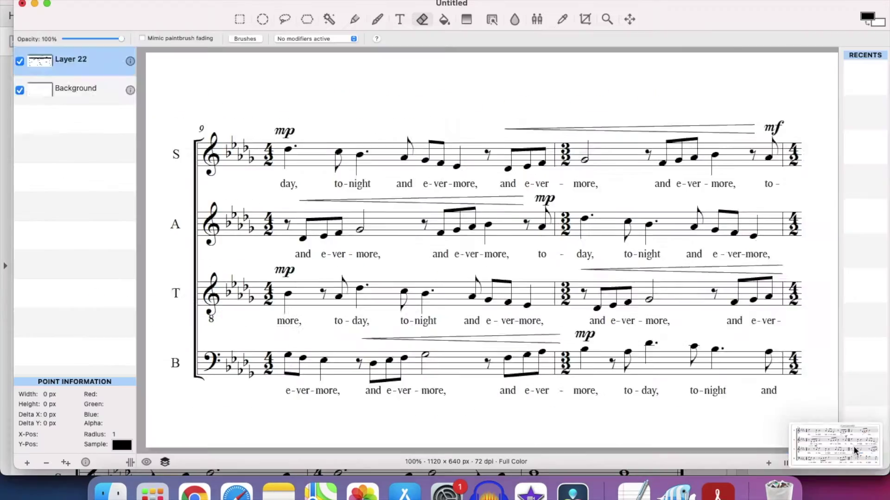
pyautogui.press('super+v')
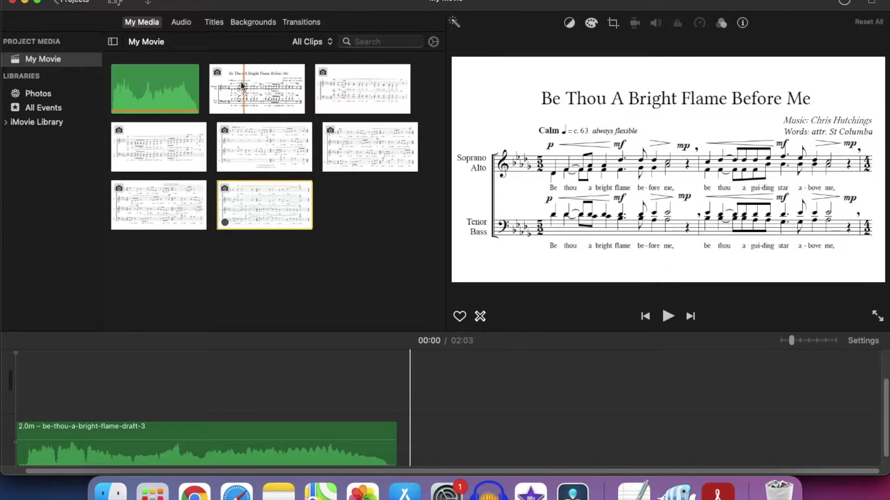
pyautogui.click(210, 253)
# Place the title-page still on the timeline and keep photo placement set to Fit in Preferences.
pyautogui.moveTo(253, 93); pyautogui.dragTo(19, 382)
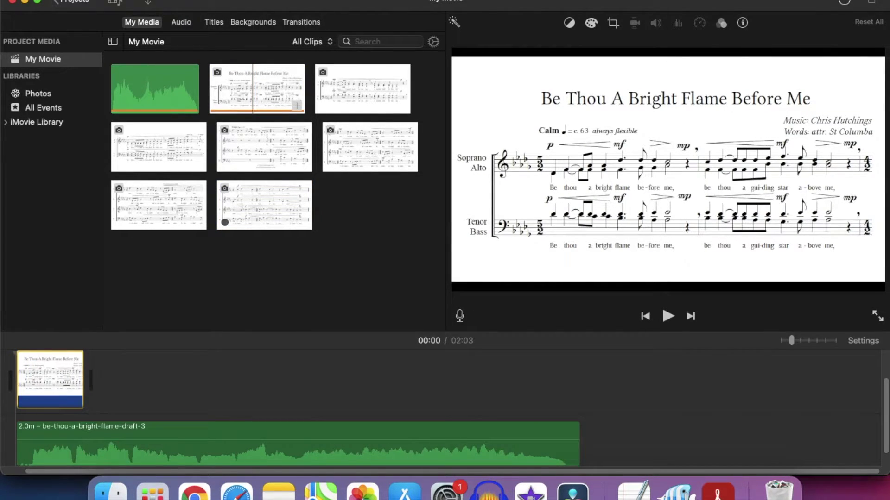
pyautogui.moveTo(79, 1)
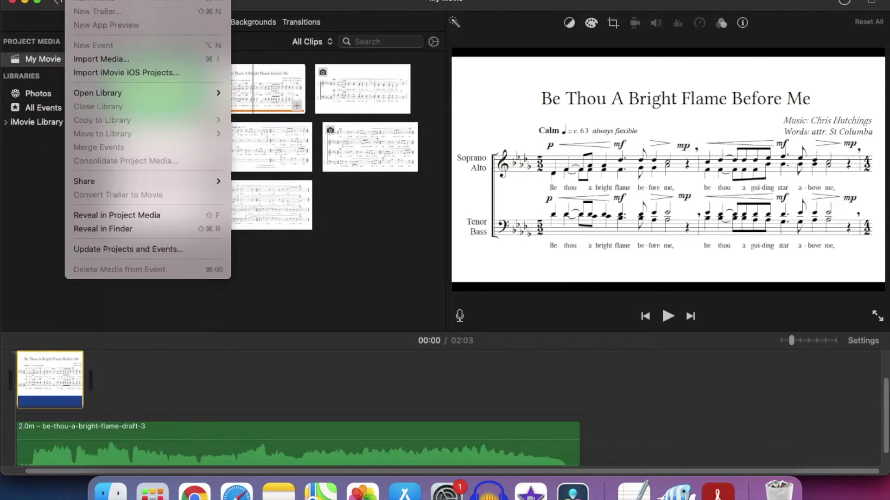
pyautogui.moveTo(37, 1)
pyautogui.click(56, 16)
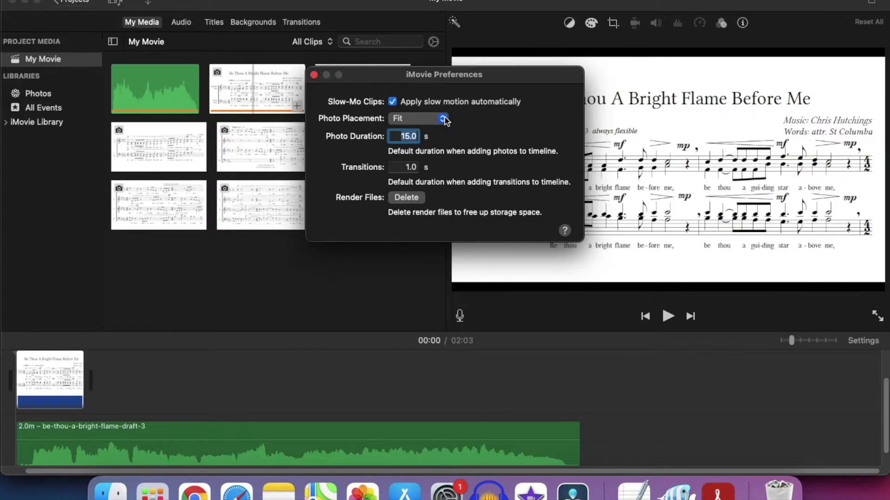
pyautogui.click(426, 119)
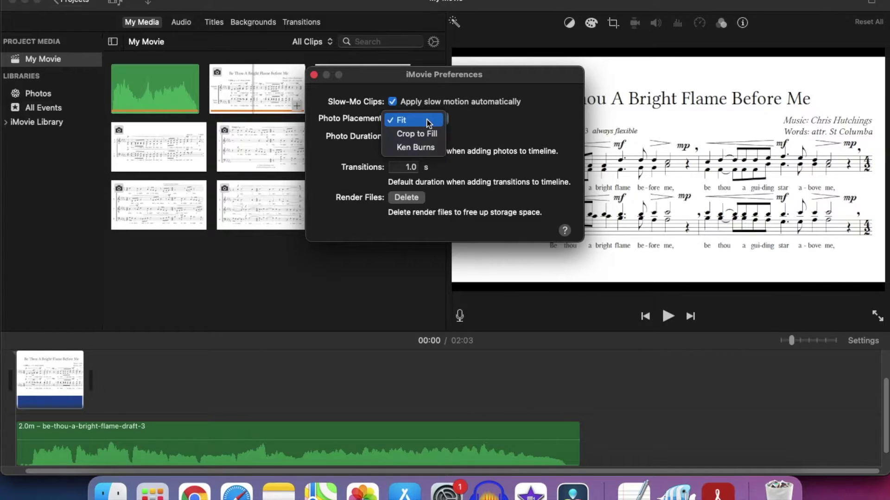
pyautogui.click(466, 119)
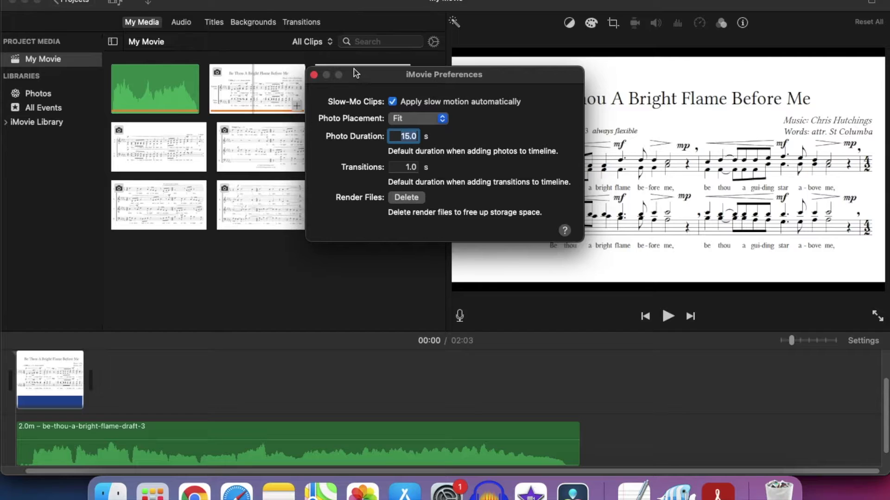
# Set the default photo duration to 15.0 seconds and close Preferences.
pyautogui.moveTo(363, 75); pyautogui.dragTo(390, 203)
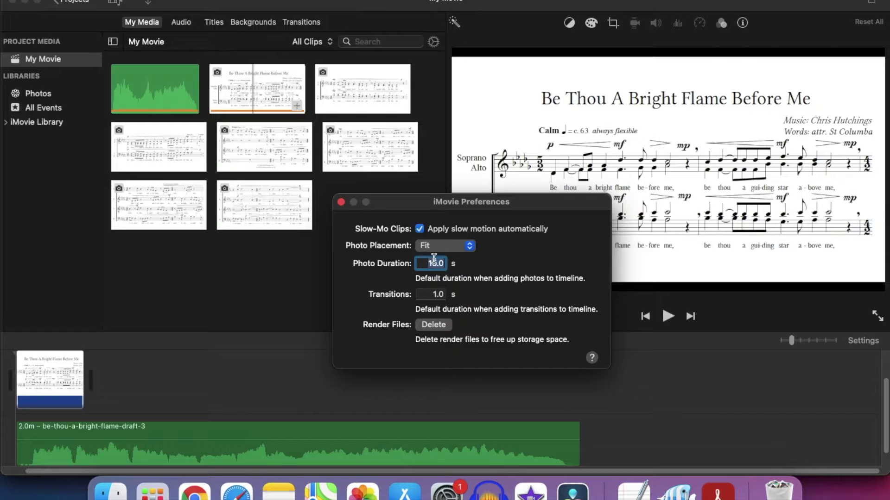
pyautogui.write('20')
pyautogui.press('BackSpace')
pyautogui.press('BackSpace')
pyautogui.press('Return')
pyautogui.click(341, 202)
# Stretch the title-page still to about 22 seconds and preview the cut from 00:17.
pyautogui.click(49, 370)
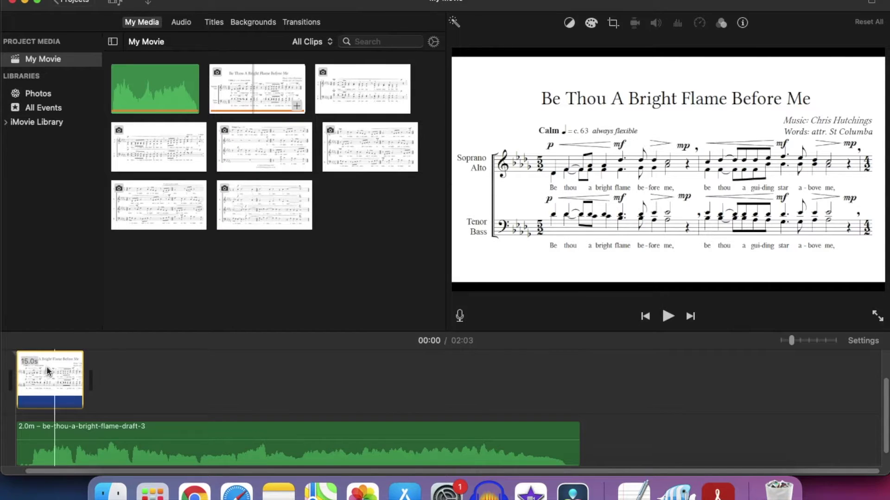
pyautogui.click(10, 400)
pyautogui.moveTo(84, 387); pyautogui.dragTo(117, 386)
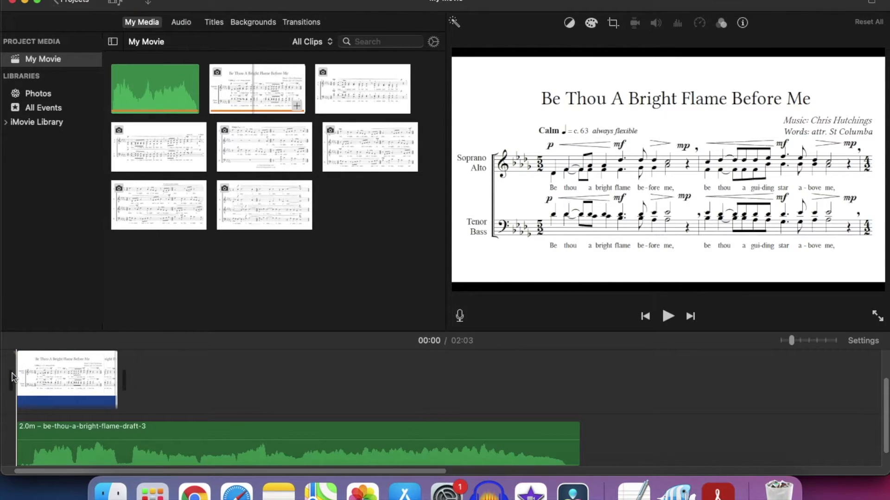
pyautogui.press('space')
pyautogui.click(96, 377)
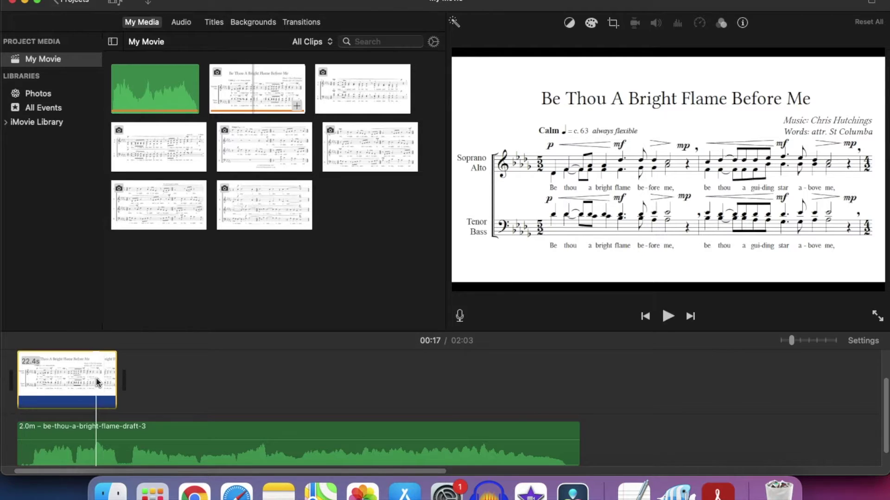
pyautogui.press('space')
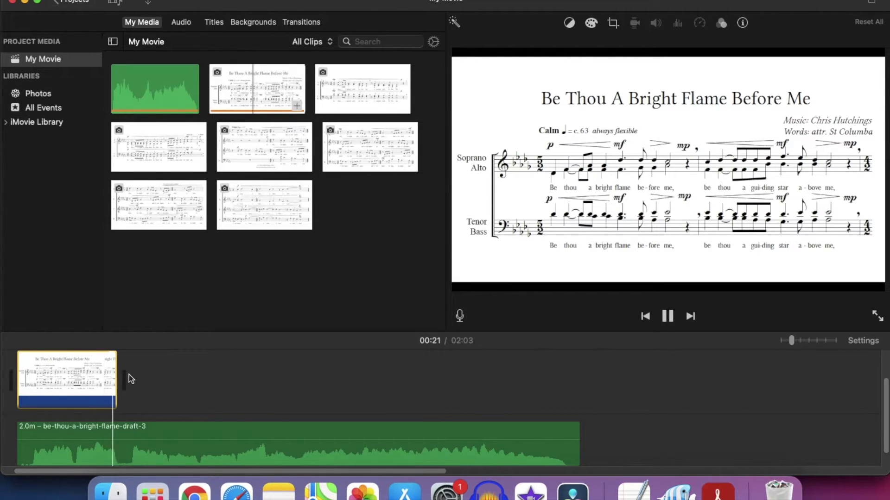
pyautogui.press('space')
# Add the second and third score stills after the title page, previewing them against the music.
pyautogui.moveTo(368, 91); pyautogui.dragTo(127, 379)
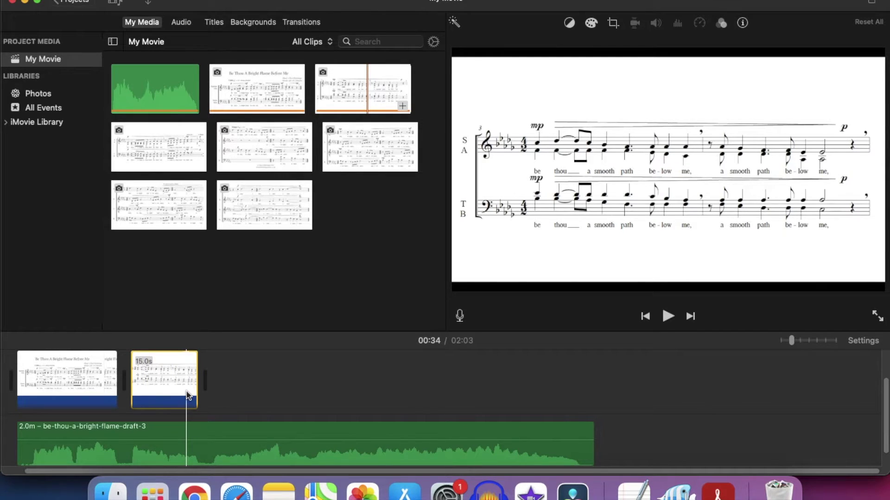
pyautogui.press('space')
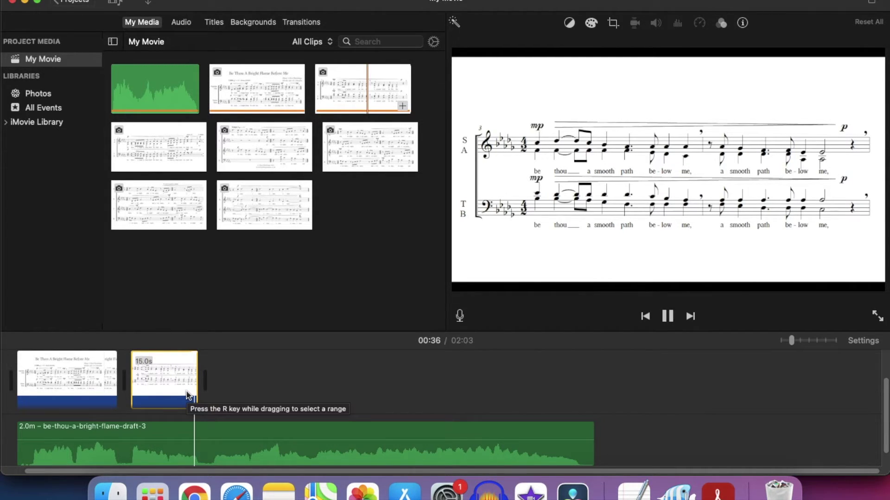
pyautogui.press('space')
pyautogui.moveTo(163, 131); pyautogui.dragTo(207, 380)
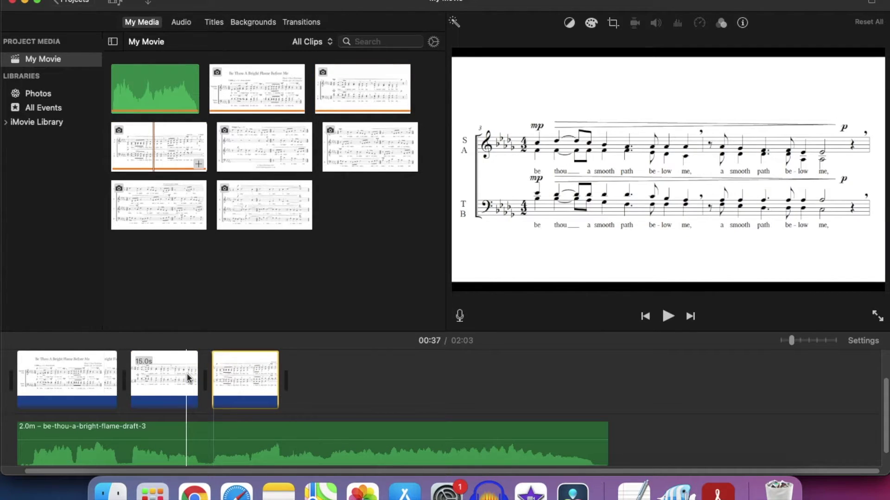
pyautogui.click(188, 377)
pyautogui.press('space')
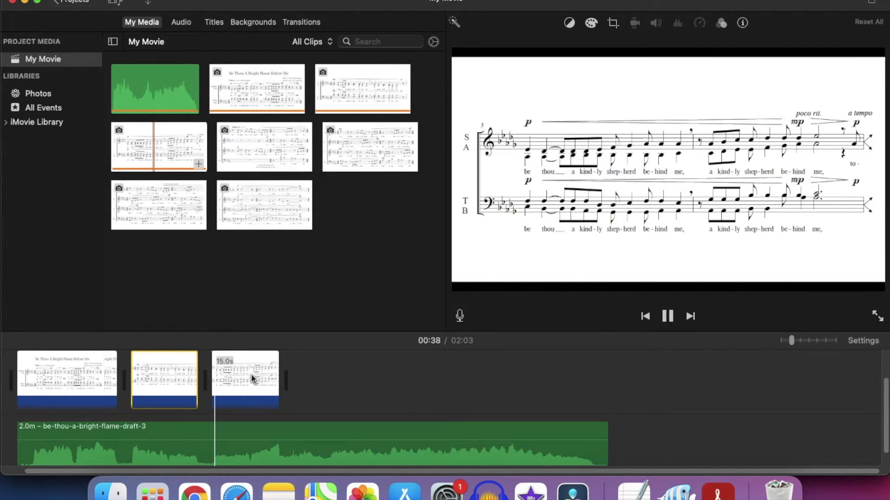
# Lengthen the third score still to 15.9 seconds and preview it.
pyautogui.click(272, 380)
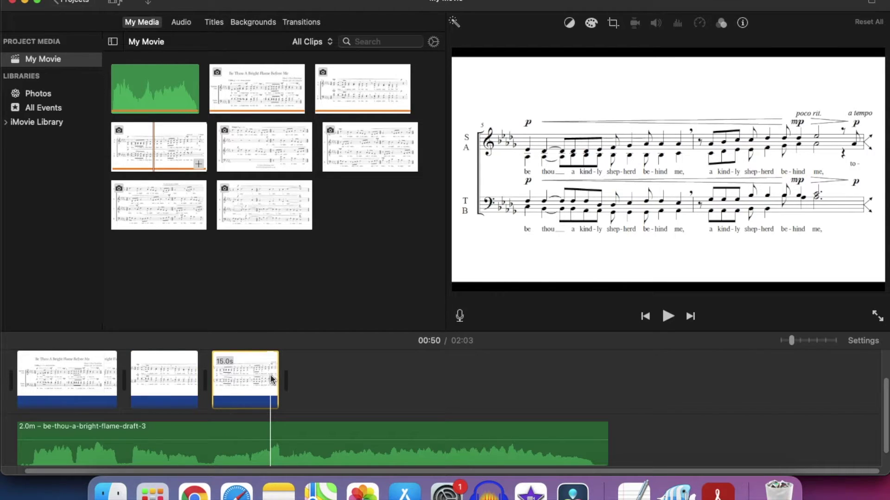
pyautogui.press('space')
pyautogui.press('space')
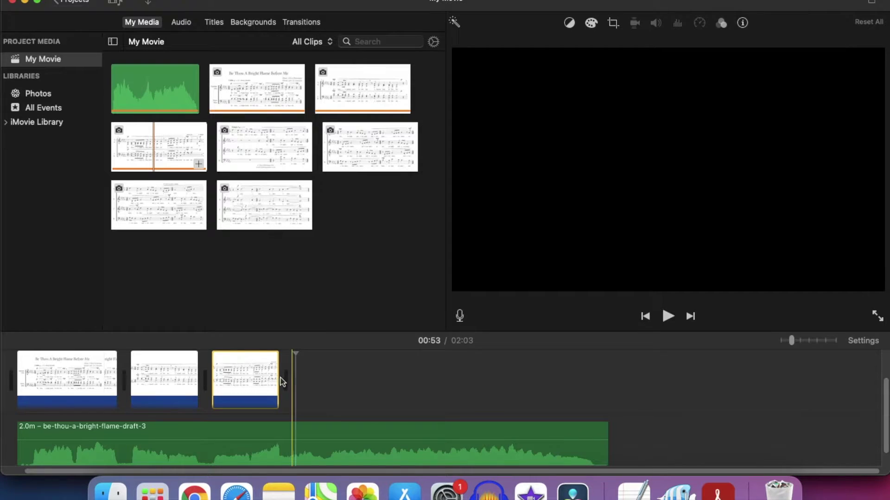
pyautogui.moveTo(277, 381); pyautogui.dragTo(281, 382)
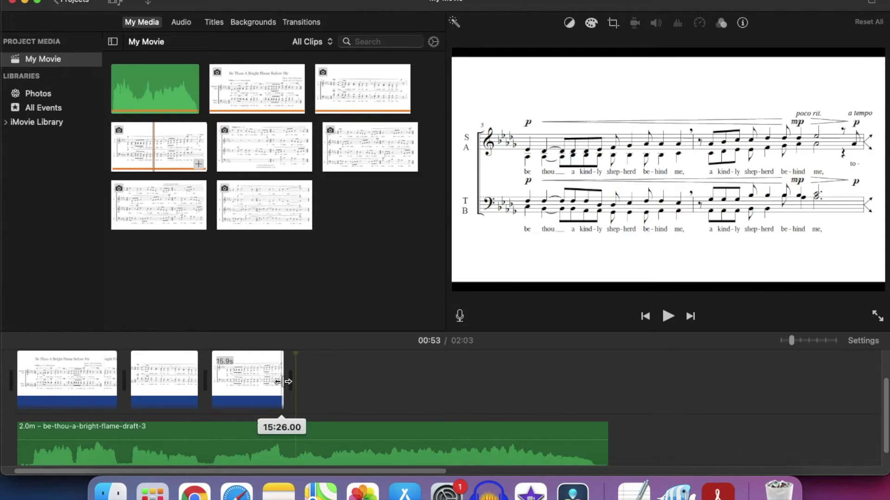
pyautogui.moveTo(278, 383); pyautogui.dragTo(282, 383)
pyautogui.click(271, 387)
pyautogui.press('space')
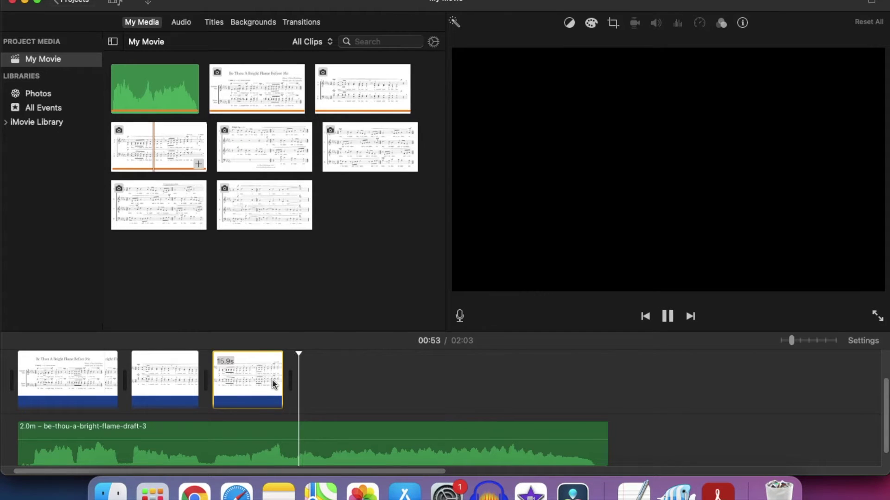
pyautogui.press('space')
# Add the fourth score still and shorten it to 13.4 seconds to fit the music.
pyautogui.moveTo(267, 154); pyautogui.dragTo(323, 382)
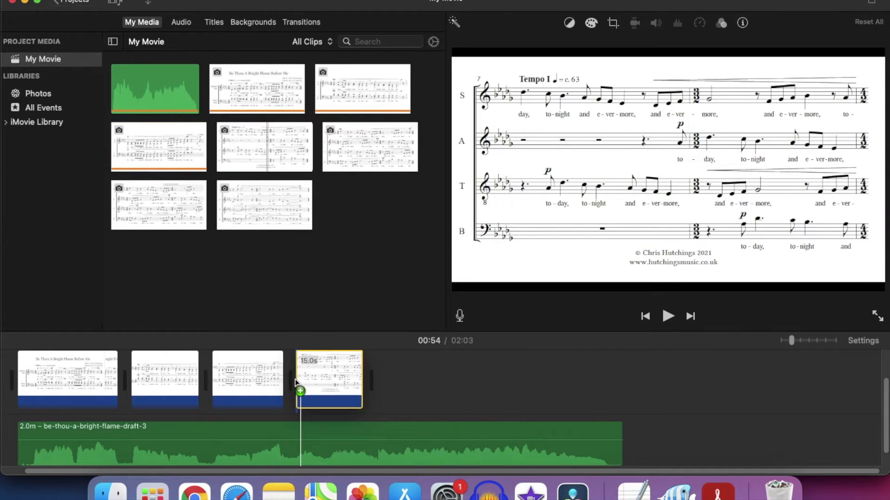
pyautogui.press('space')
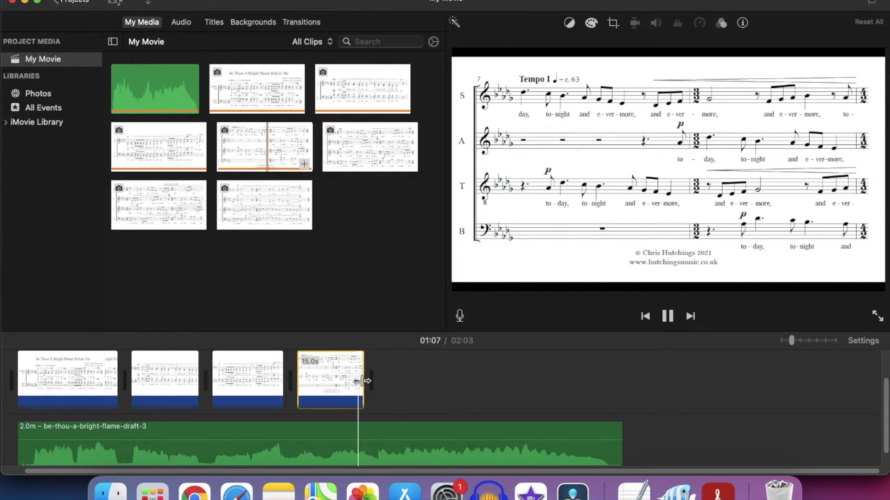
pyautogui.press('space')
pyautogui.moveTo(362, 380); pyautogui.dragTo(357, 381)
pyautogui.press('space')
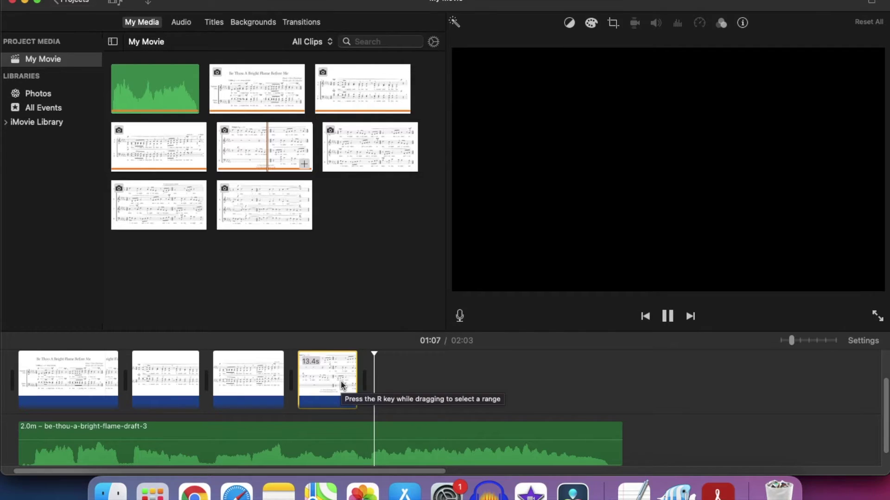
pyautogui.press('space')
# Add the fifth and sixth score stills, trimming the sixth to about 13.6 seconds.
pyautogui.moveTo(370, 147); pyautogui.dragTo(430, 383)
pyautogui.press('space')
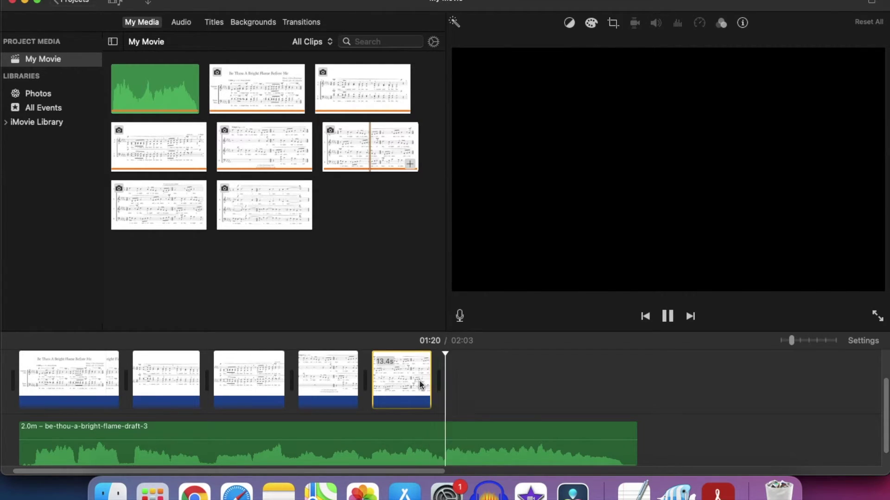
pyautogui.press('space')
pyautogui.moveTo(202, 224); pyautogui.dragTo(482, 378)
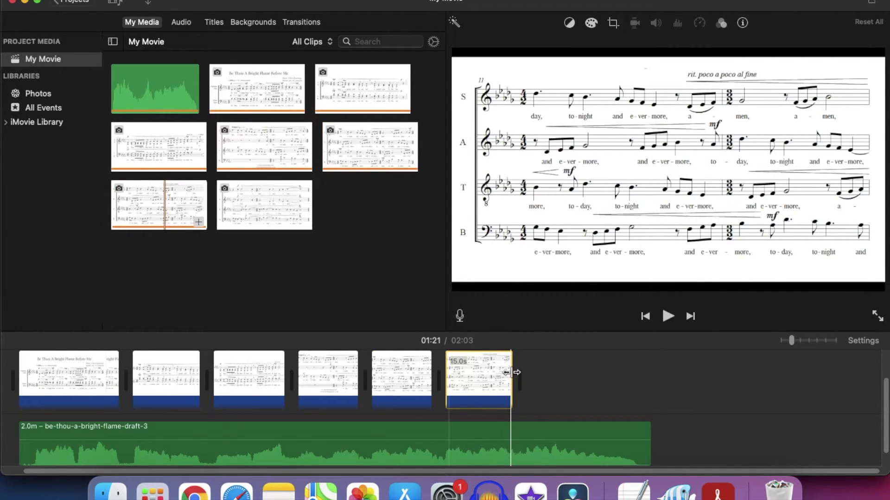
pyautogui.moveTo(511, 375)
pyautogui.mouseDown()
pyautogui.moveTo(498, 374)
pyautogui.moveTo(507, 375)
pyautogui.mouseUp()
pyautogui.click(423, 379)
pyautogui.press('space')
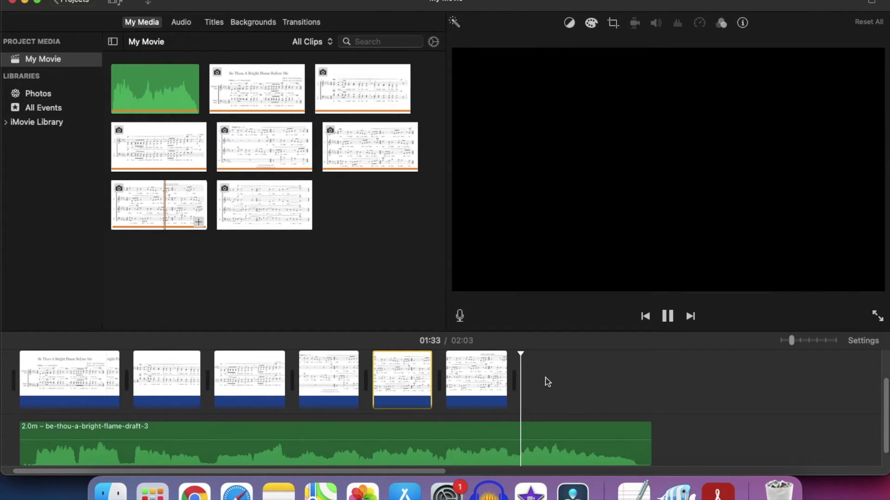
# Append the closing amen score still and stretch it to end at 29.4 seconds.
pyautogui.press('space')
pyautogui.moveTo(271, 211); pyautogui.dragTo(533, 387)
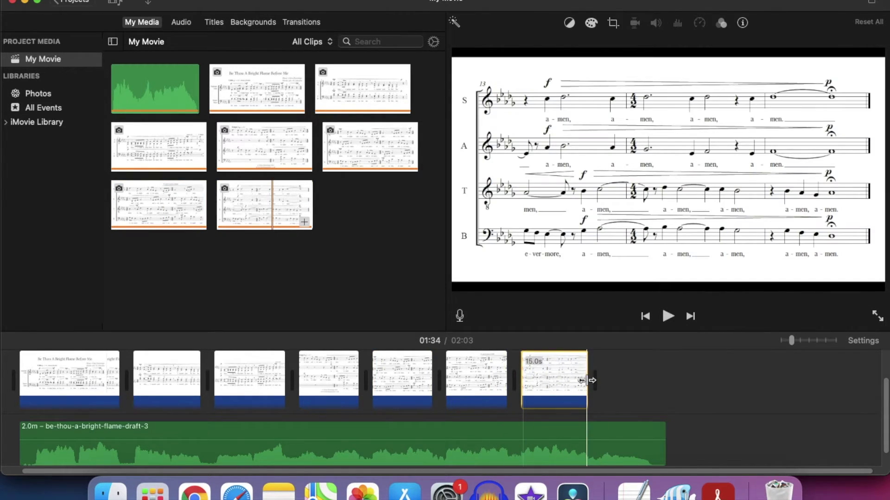
pyautogui.moveTo(586, 381); pyautogui.dragTo(652, 385)
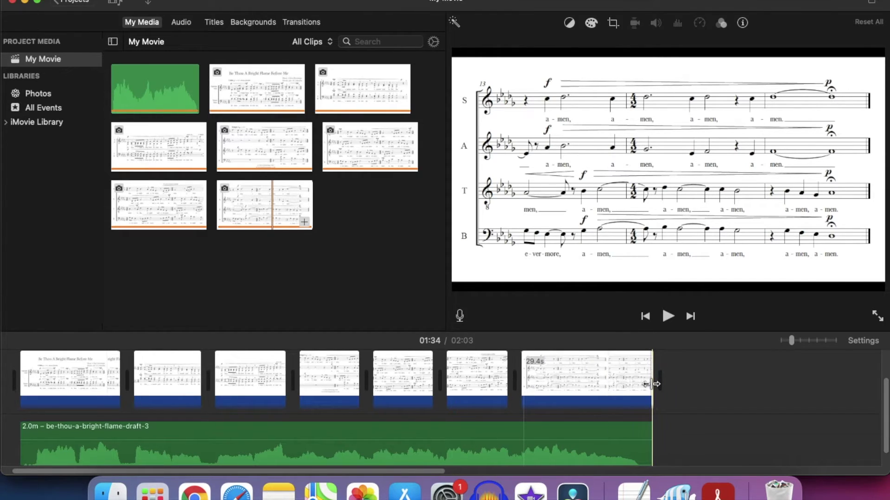
pyautogui.click(498, 373)
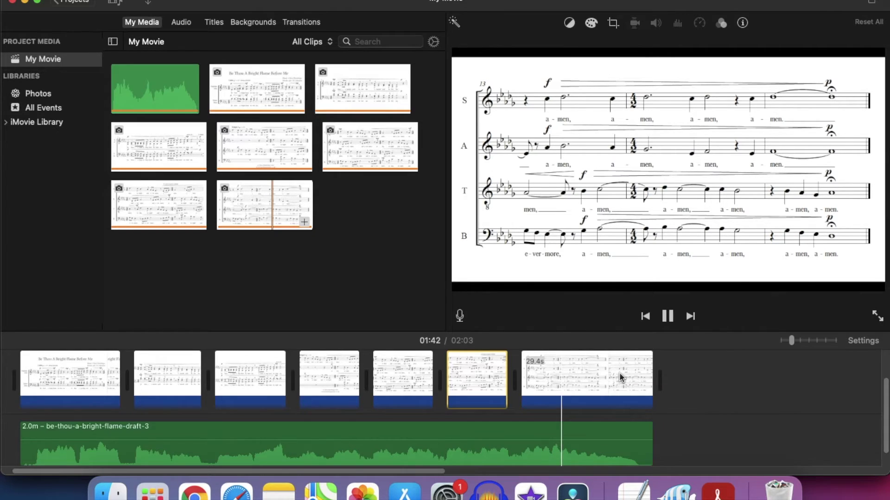
pyautogui.press('space')
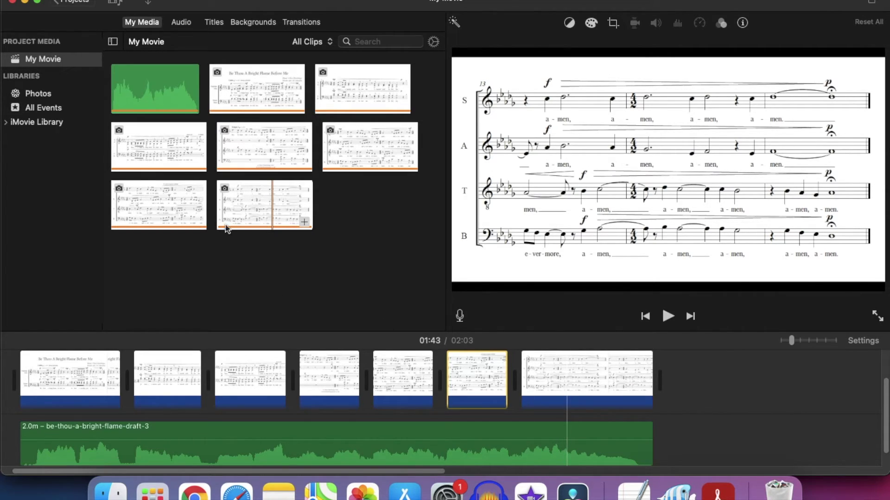
# Place Page Curl Right transitions in all six gaps, from clips 1–2 through 6–7.
pyautogui.click(298, 23)
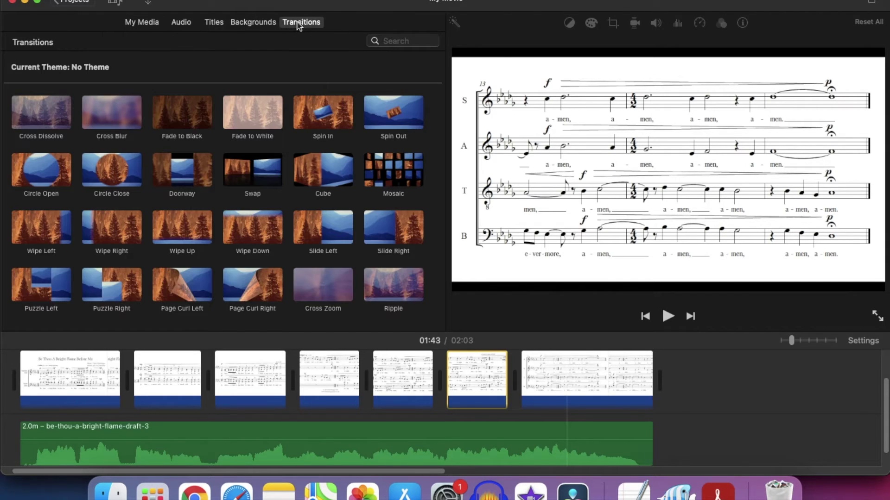
pyautogui.moveTo(246, 280)
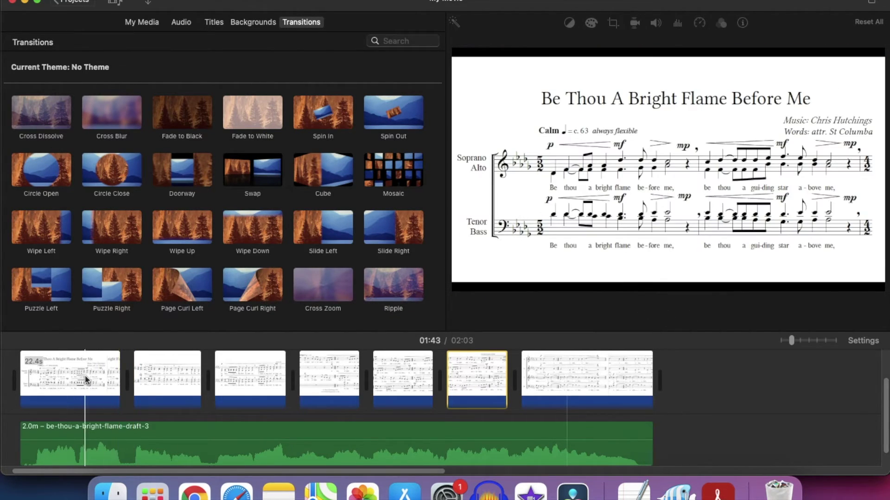
pyautogui.moveTo(262, 294); pyautogui.dragTo(128, 381)
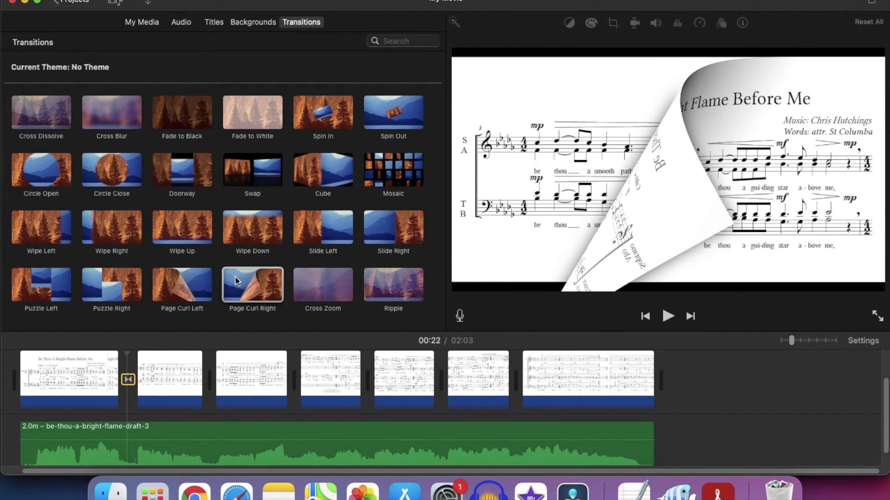
pyautogui.moveTo(250, 291); pyautogui.dragTo(210, 380)
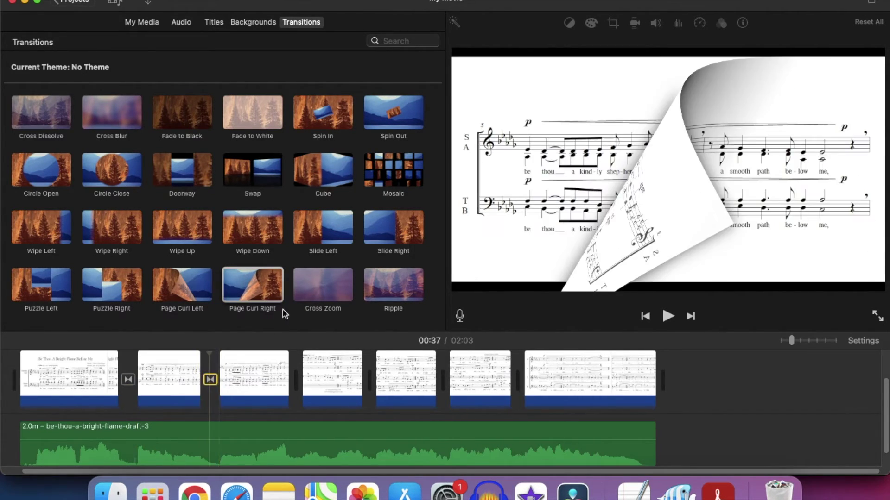
pyautogui.moveTo(262, 295); pyautogui.dragTo(295, 380)
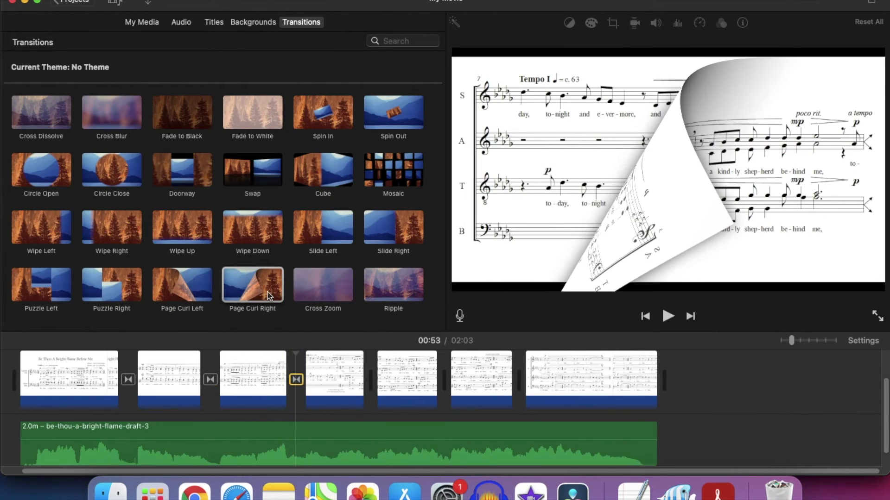
pyautogui.moveTo(272, 307); pyautogui.dragTo(373, 384)
pyautogui.moveTo(253, 285); pyautogui.dragTo(445, 380)
pyautogui.moveTo(286, 291); pyautogui.dragTo(520, 379)
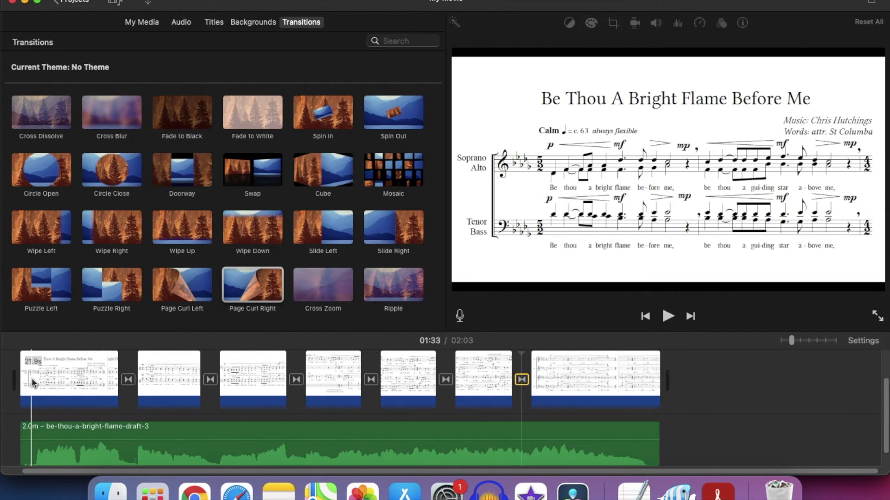
pyautogui.click(104, 378)
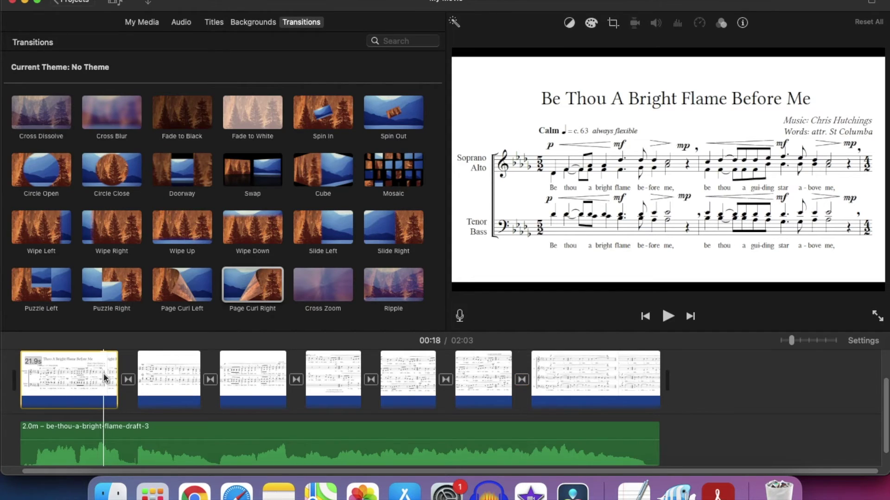
pyautogui.press('space')
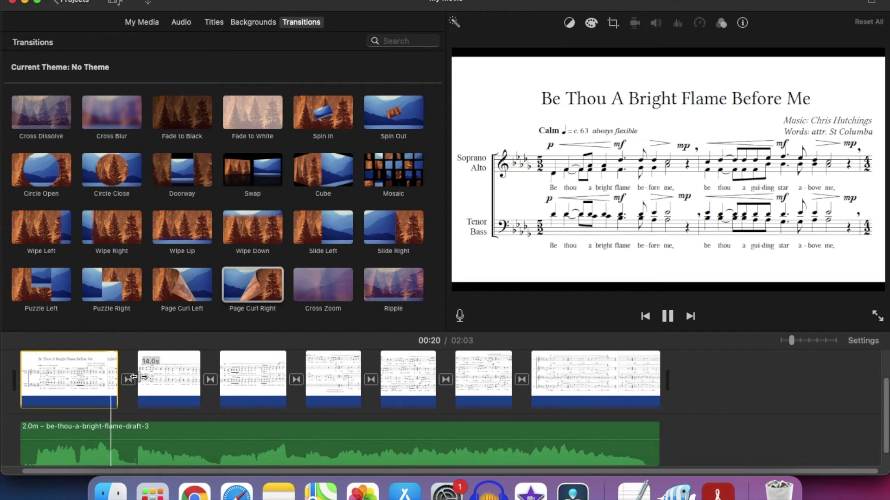
pyautogui.press('space')
pyautogui.click(193, 380)
pyautogui.press('space')
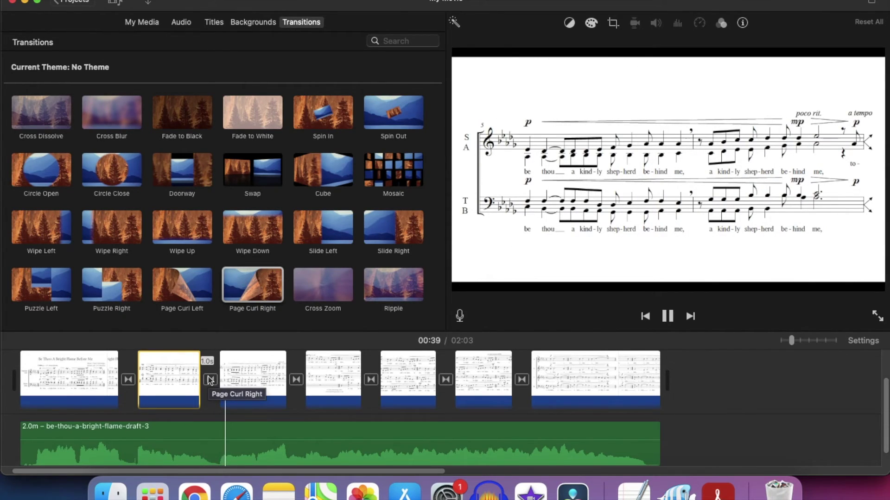
pyautogui.press('space')
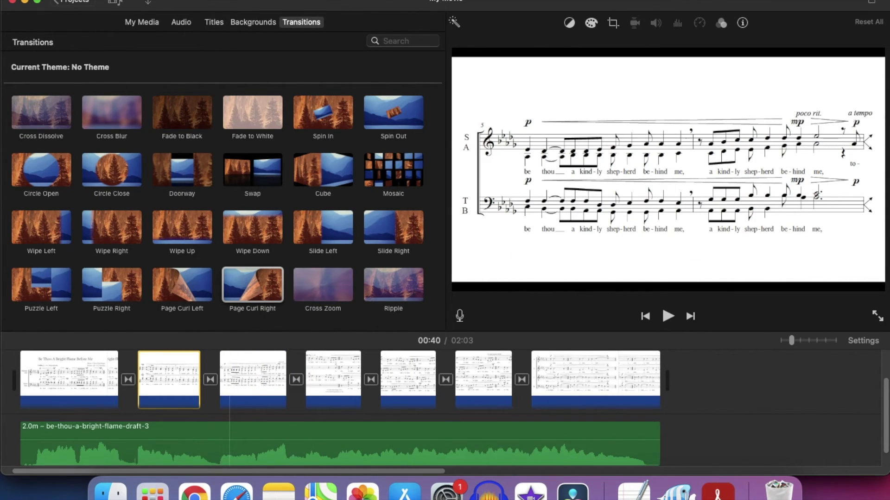
# Export the movie as a file titled 'Be Thou A Bright Flame' with an empty description.
pyautogui.click(76, 1)
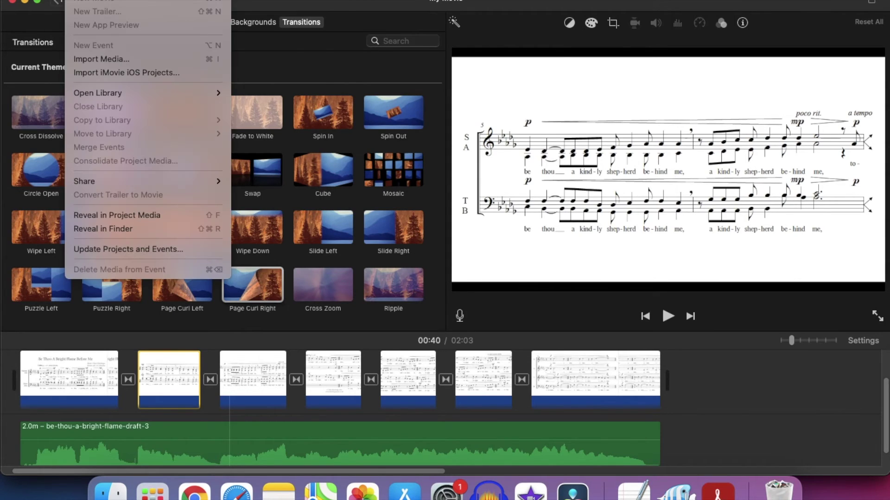
pyautogui.moveTo(95, 183)
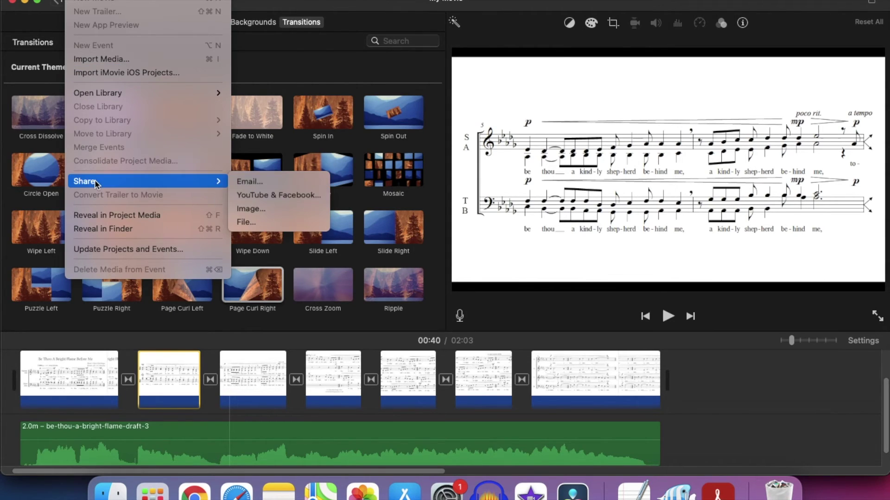
pyautogui.click(273, 223)
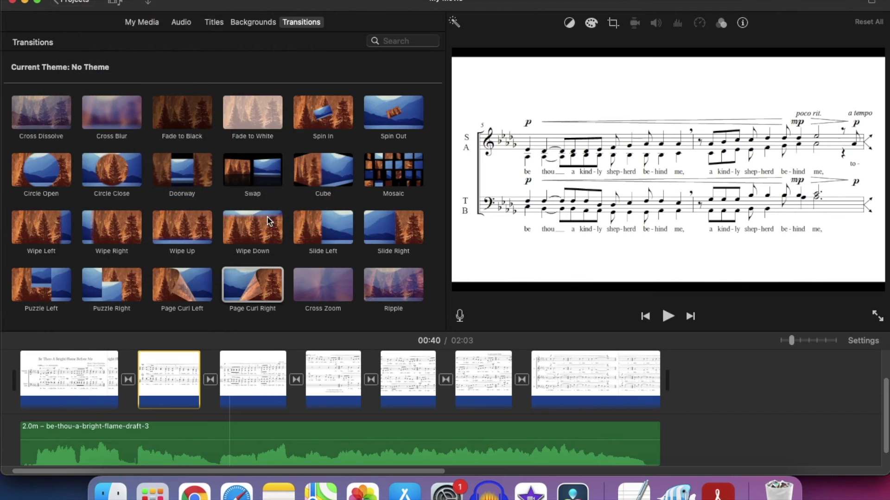
pyautogui.click(510, 79)
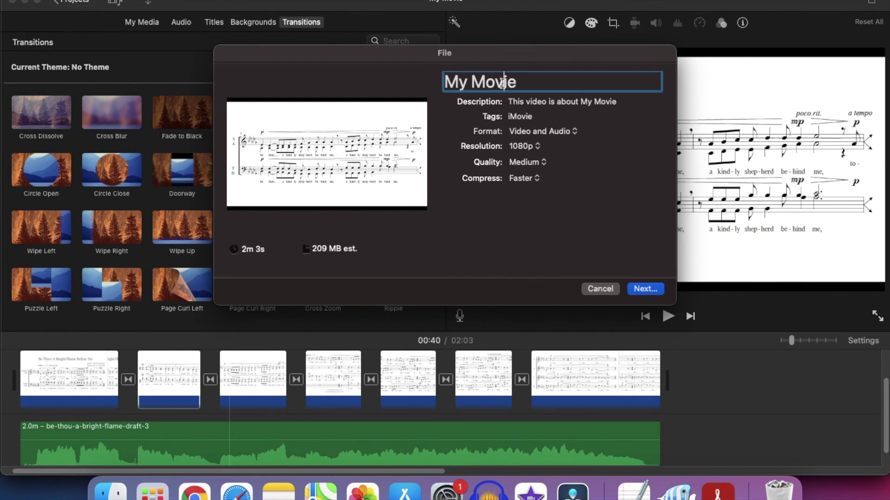
pyautogui.tripleClick(502, 83)
pyautogui.write('Be T')
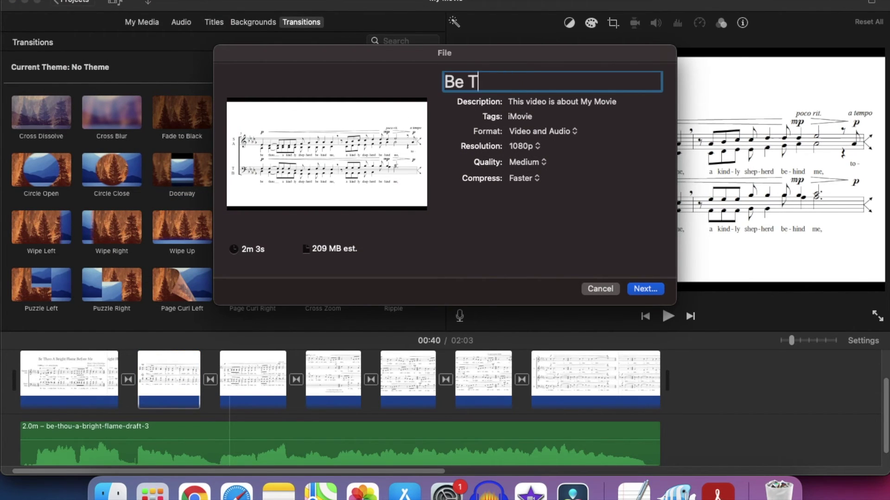
pyautogui.write('hou A Bright Flame')
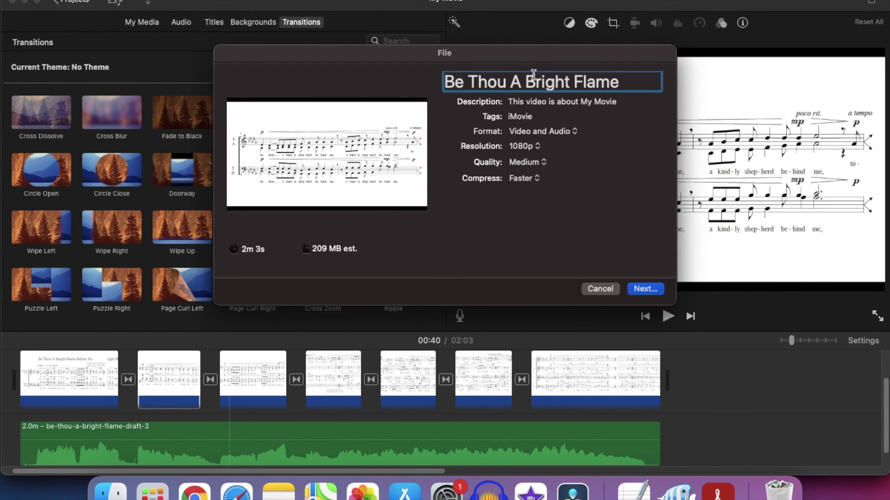
pyautogui.press('Tab')
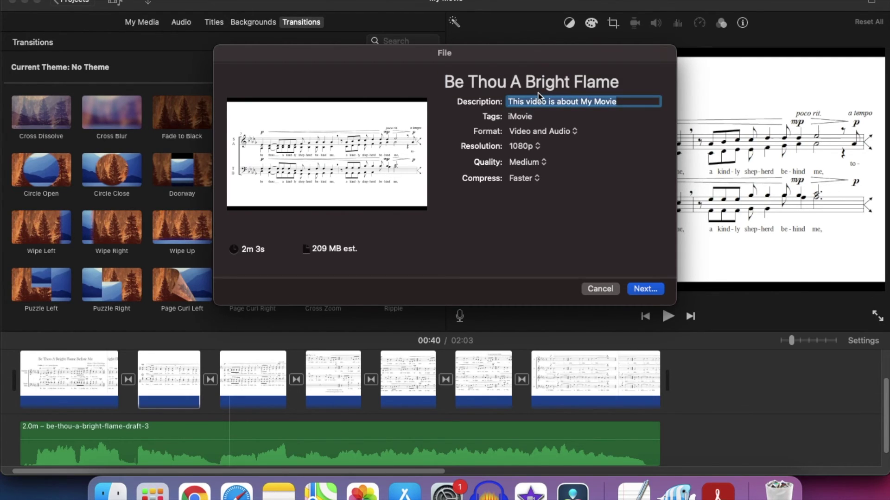
pyautogui.press('BackSpace')
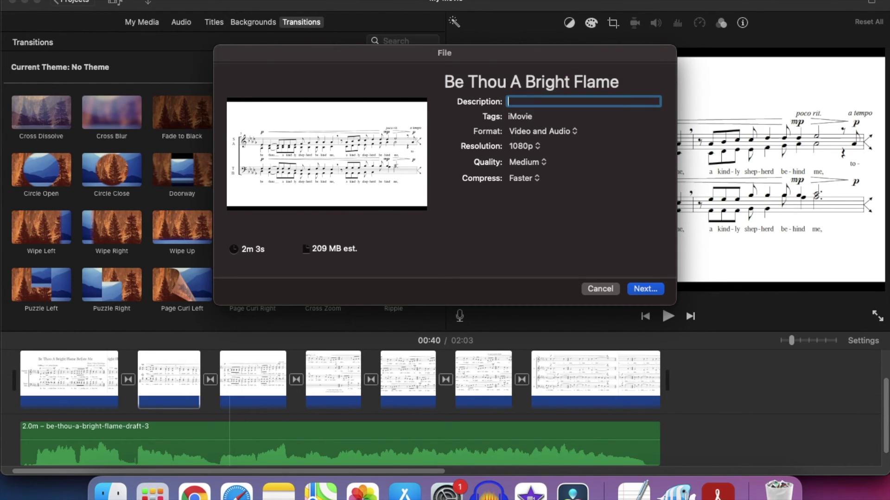
# Keep the resolution at 1080p and save the export to Documents.
pyautogui.click(539, 146)
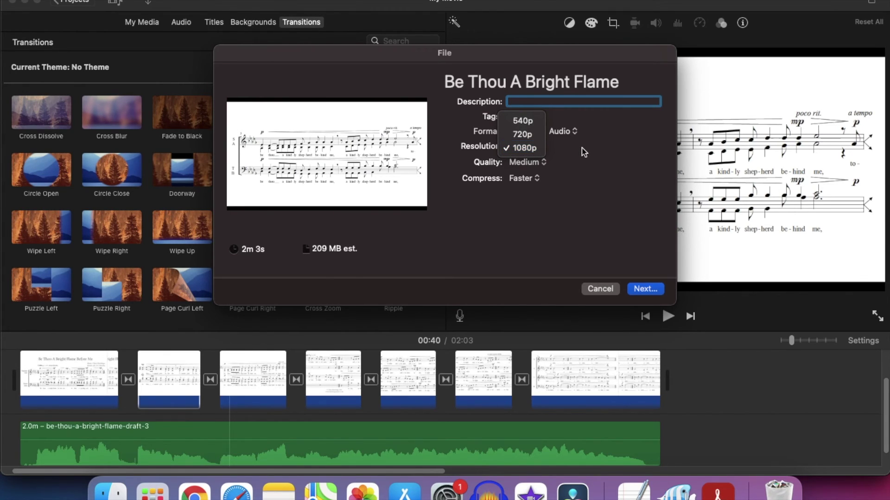
pyautogui.click(600, 156)
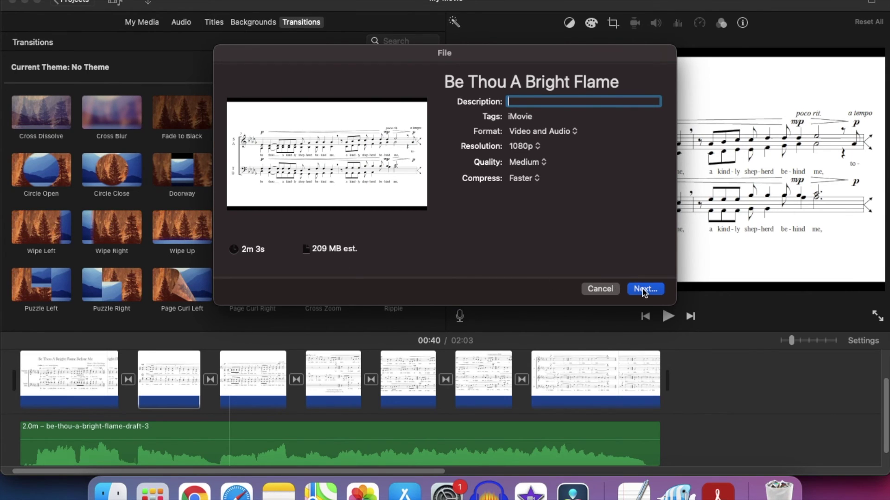
pyautogui.click(645, 291)
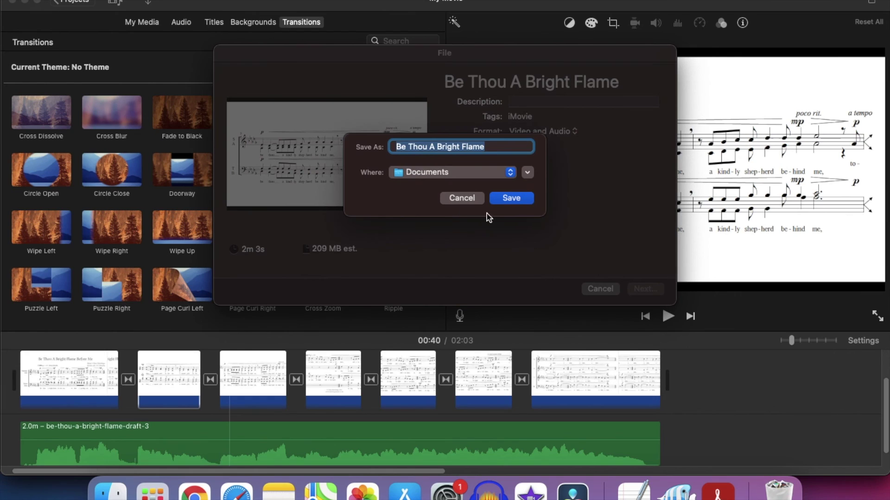
pyautogui.click(511, 198)
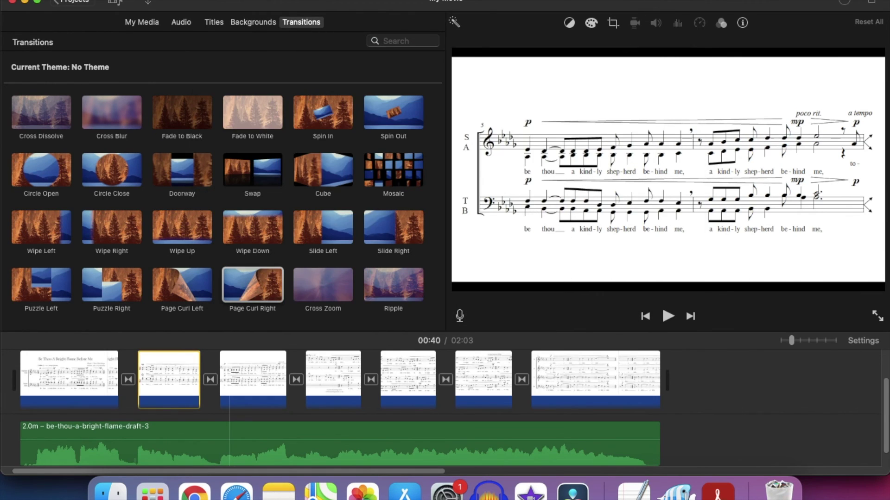